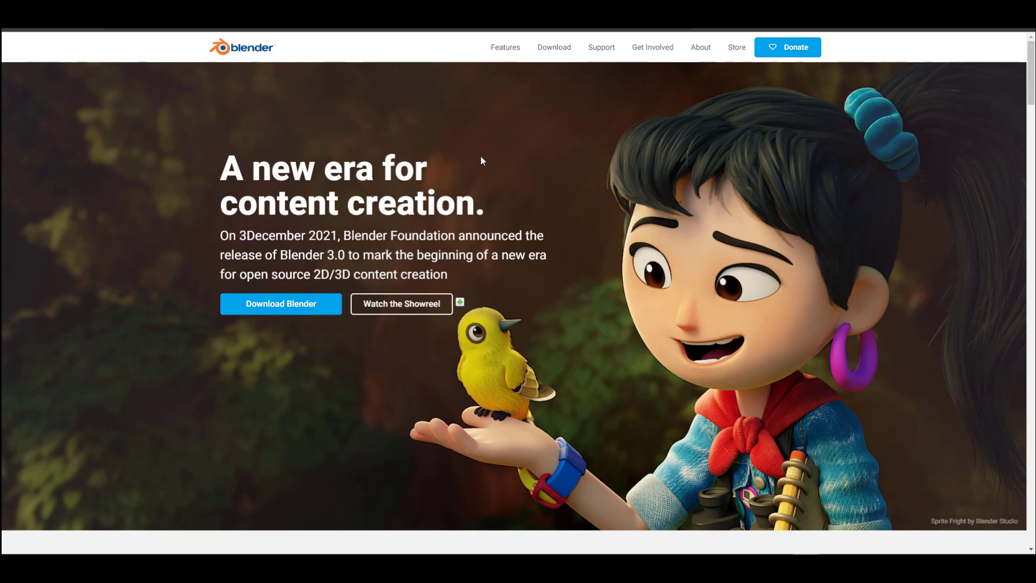
# Examine the Blender 3.1 release schedule and read the Strategic Targets 2022 post through to its Next Steps section.
pyautogui.click(522, 26)
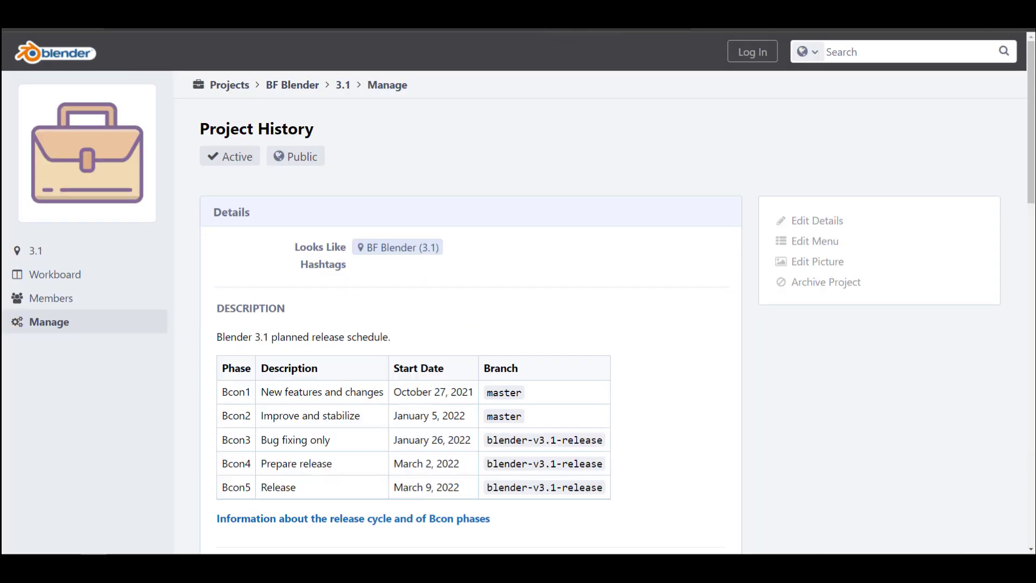
pyautogui.scroll(-2, 415, 411)
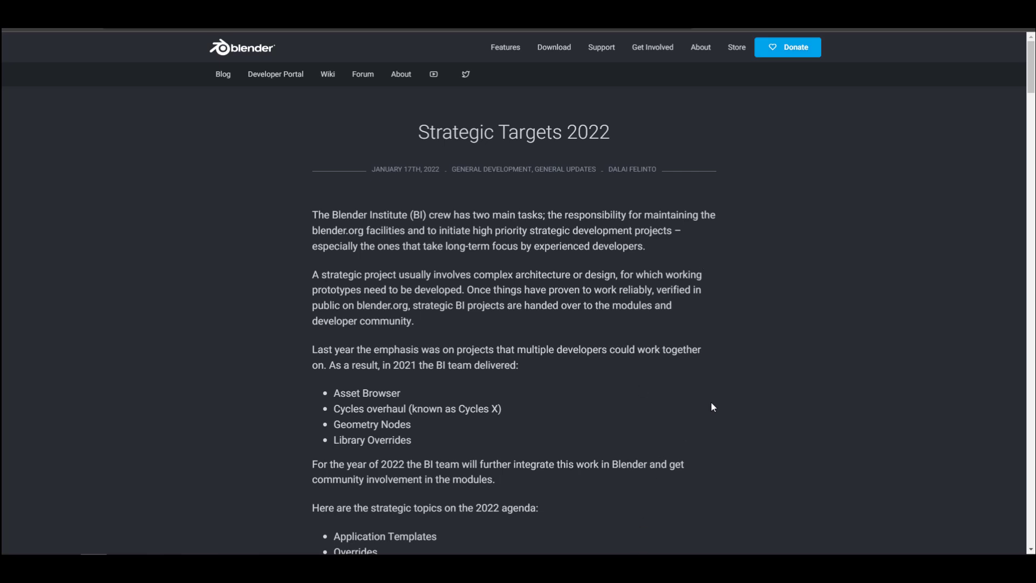
pyautogui.scroll(-2, 712, 407)
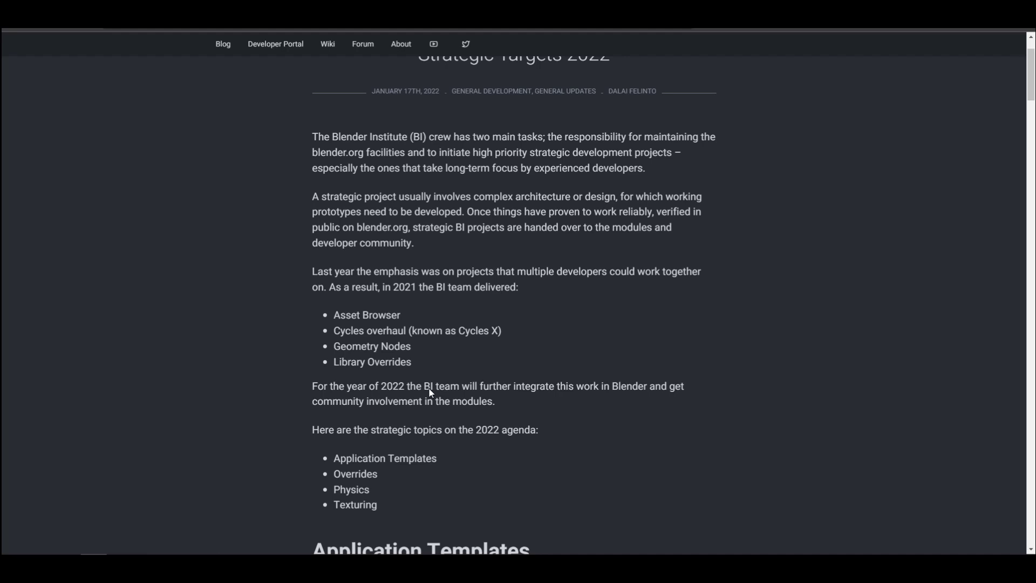
pyautogui.scroll(-1, 430, 392)
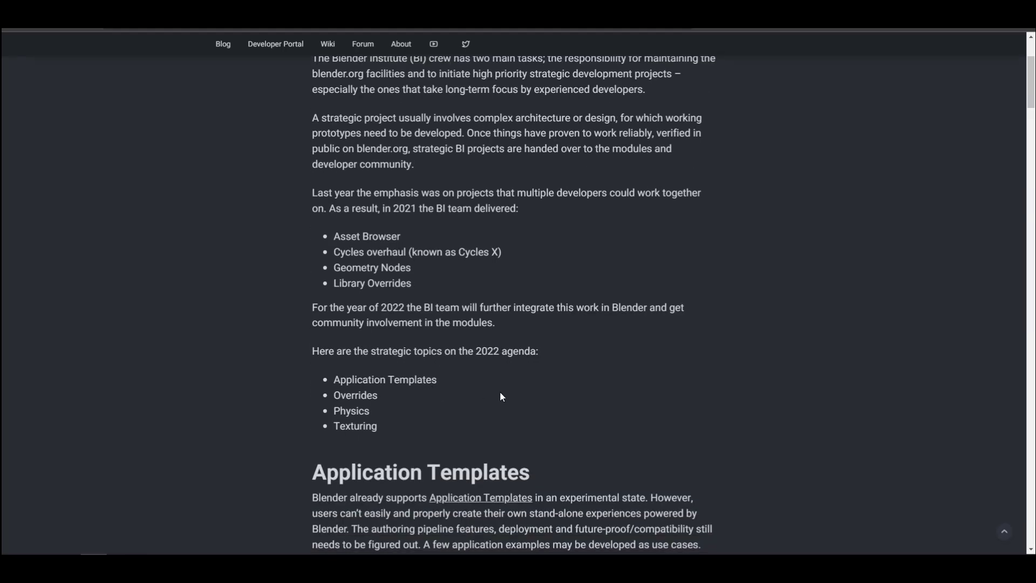
pyautogui.scroll(-3, 500, 396)
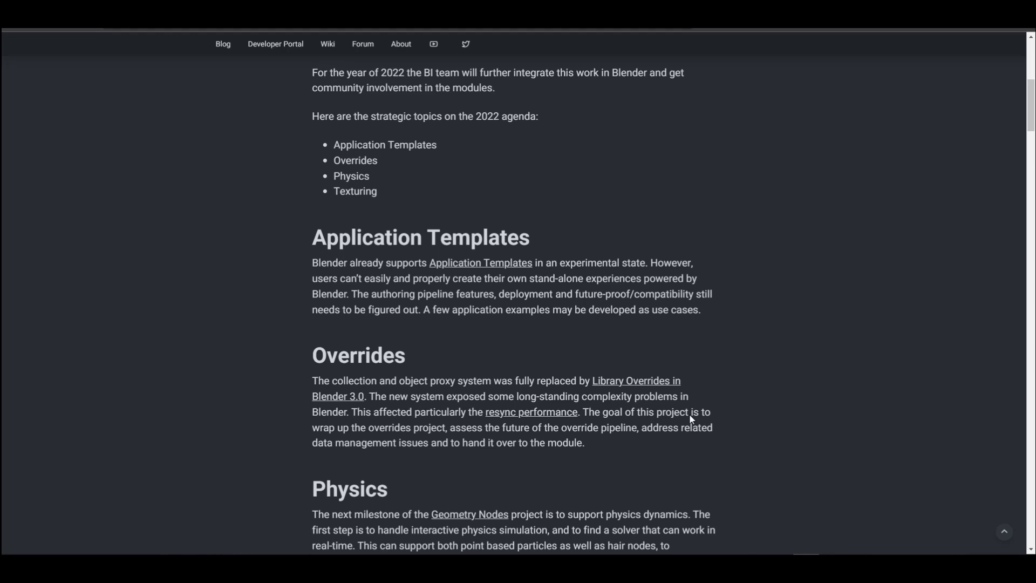
pyautogui.scroll(-4, 694, 383)
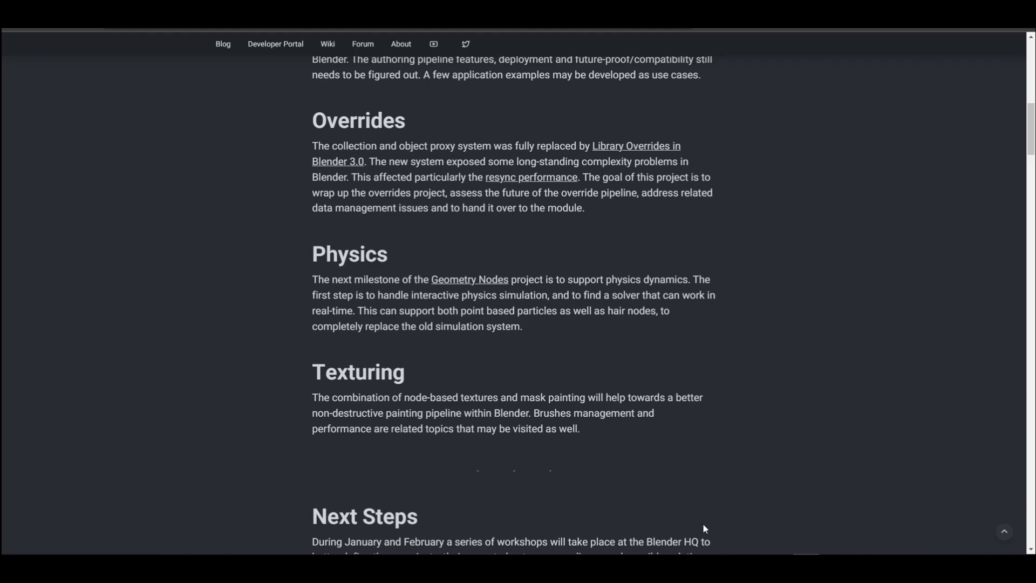
pyautogui.scroll(-2, 705, 492)
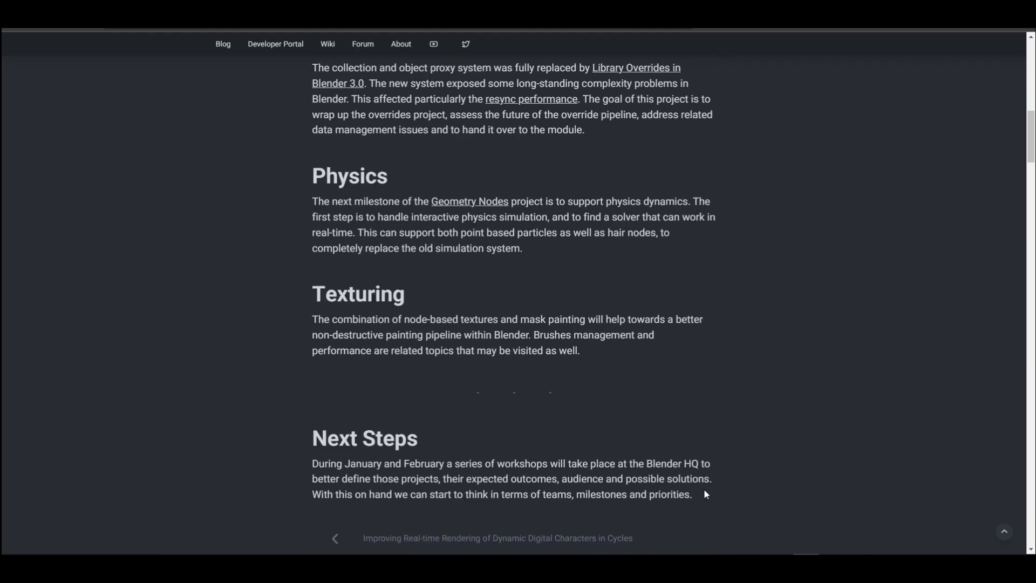
pyautogui.scroll(2, 696, 465)
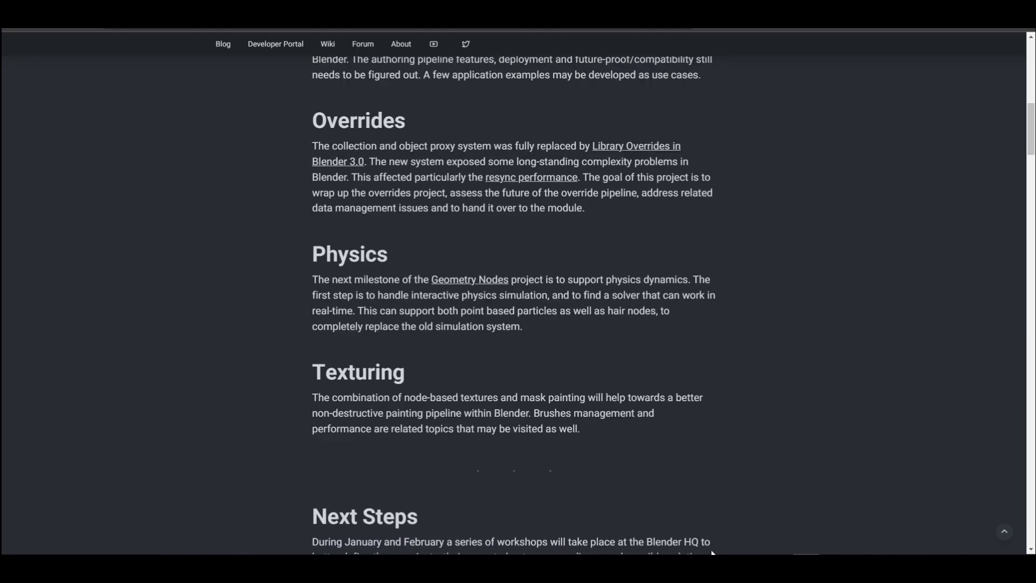
pyautogui.scroll(-2, 706, 494)
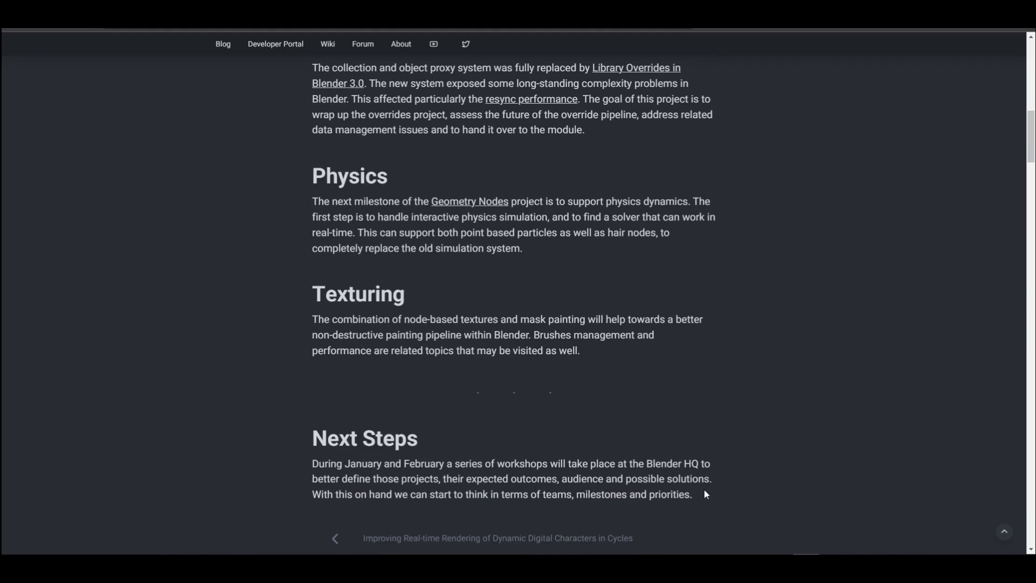
pyautogui.scroll(2, 704, 495)
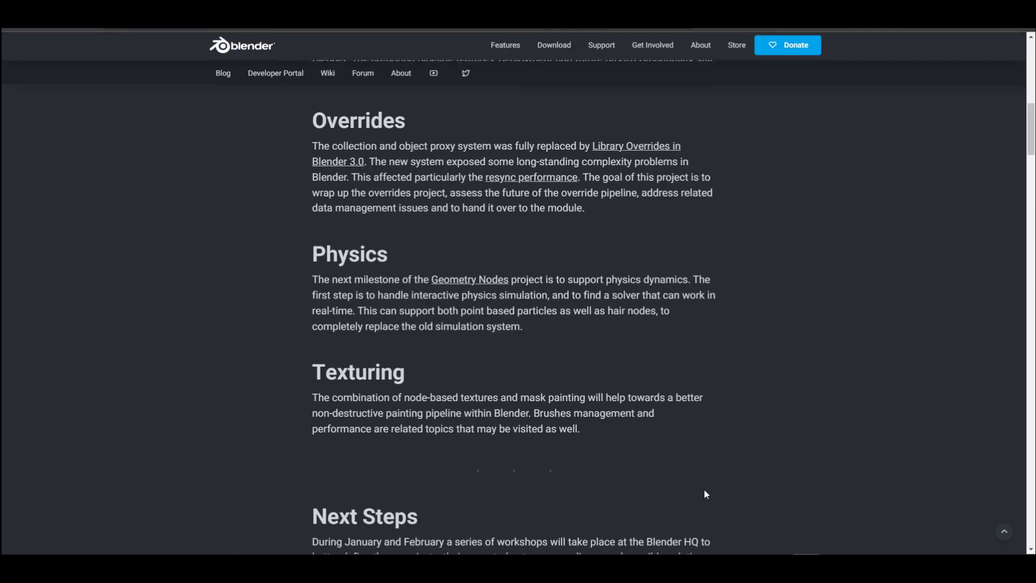
pyautogui.scroll(-2, 705, 494)
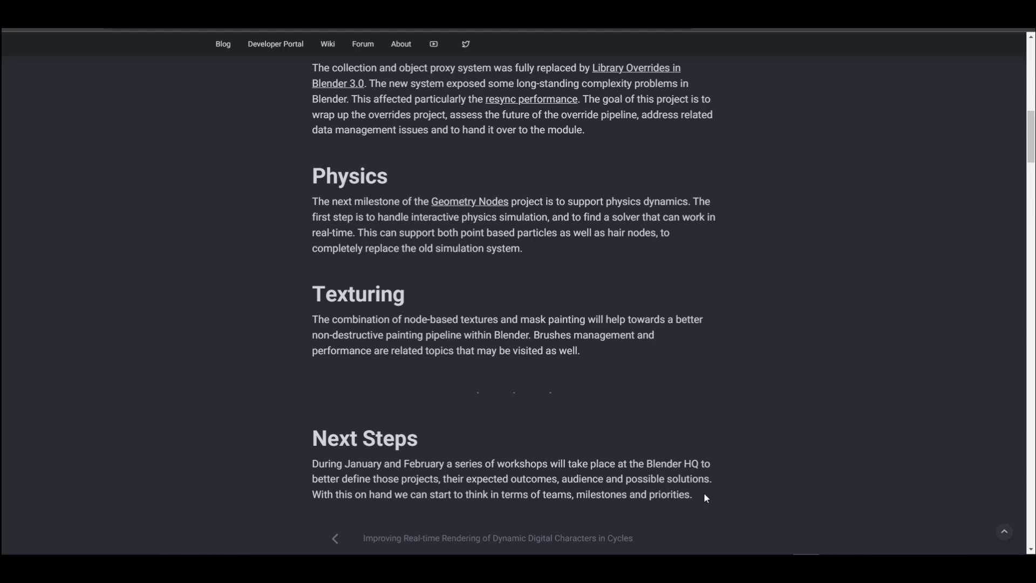
pyautogui.scroll(5, 705, 495)
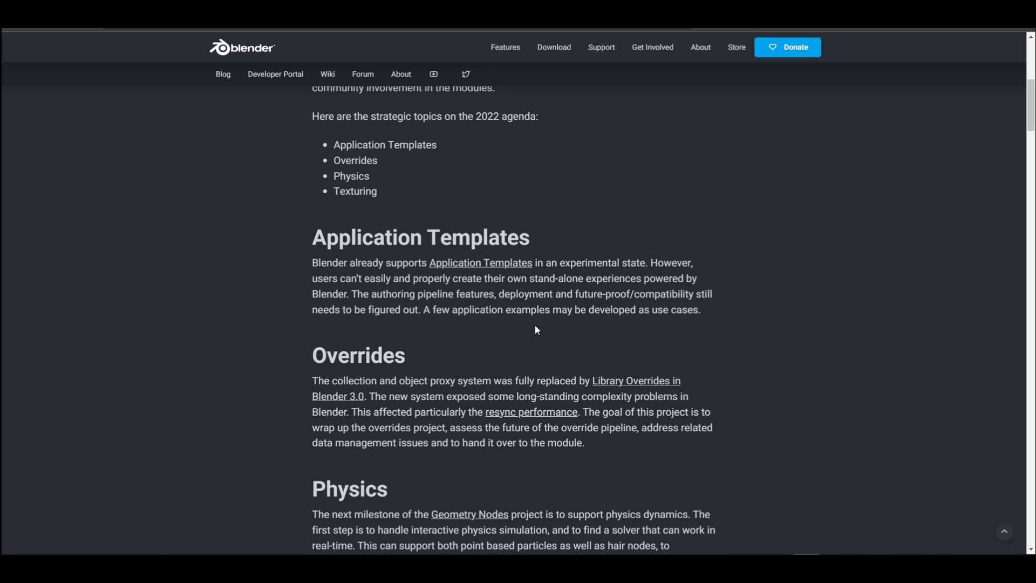
pyautogui.scroll(-6, 561, 302)
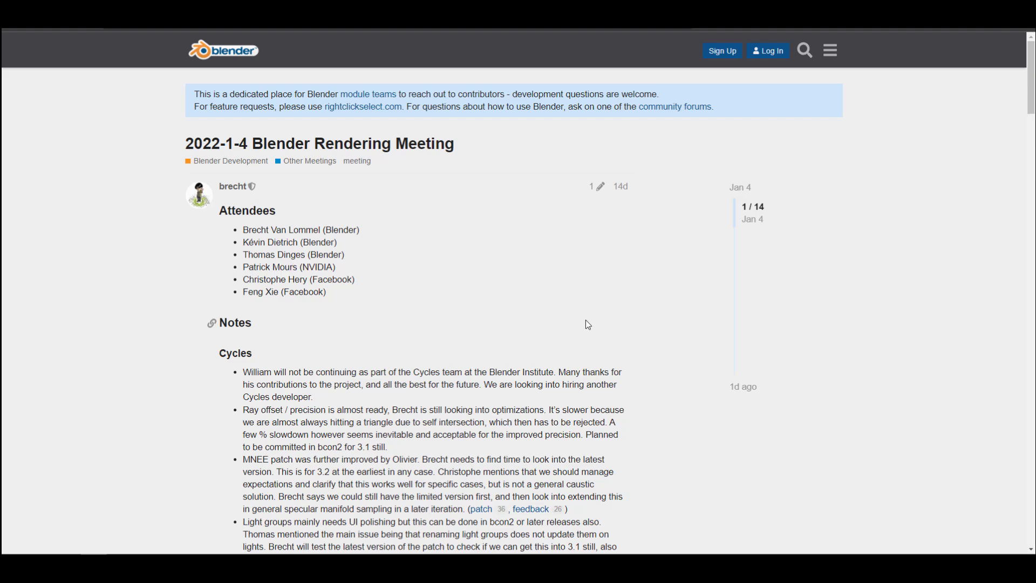
# Read the rendering, animation and rigging, and geometry nodes meeting notes, and check Blender's patch and branch builds pages.
pyautogui.scroll(-6, 486, 348)
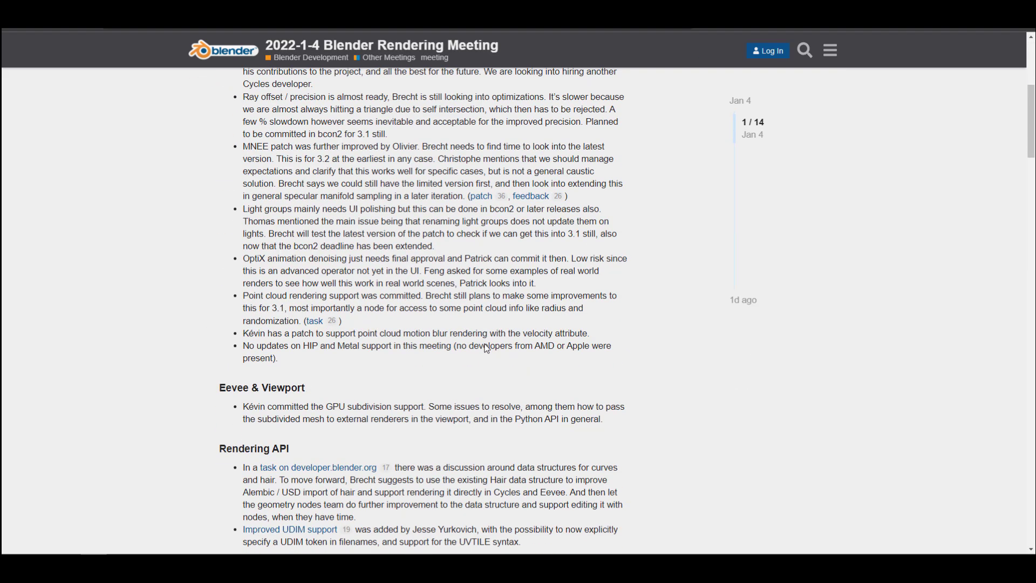
pyautogui.scroll(-3, 487, 349)
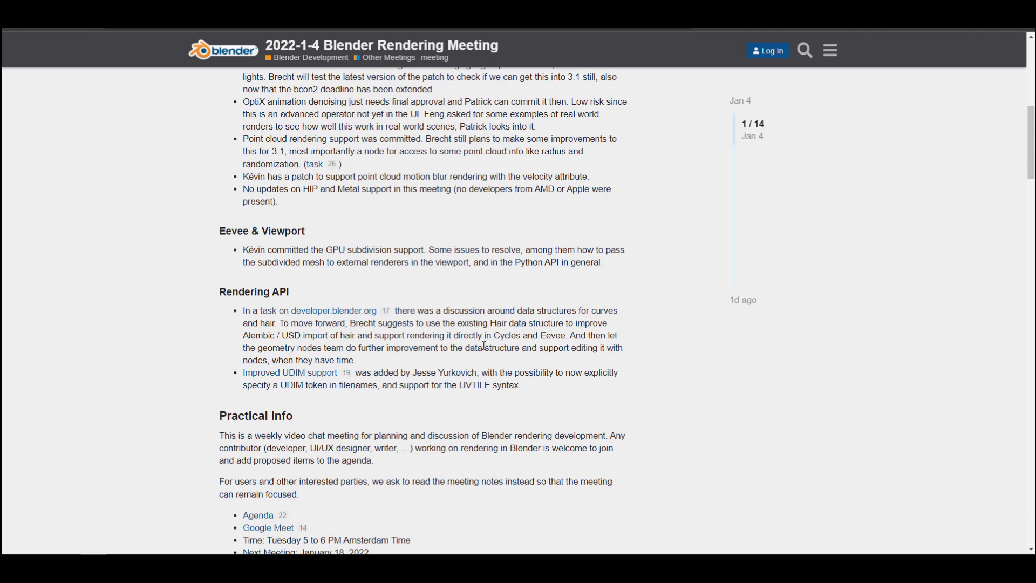
pyautogui.scroll(-2, 486, 345)
pyautogui.scroll(6, 488, 331)
pyautogui.scroll(5, 514, 135)
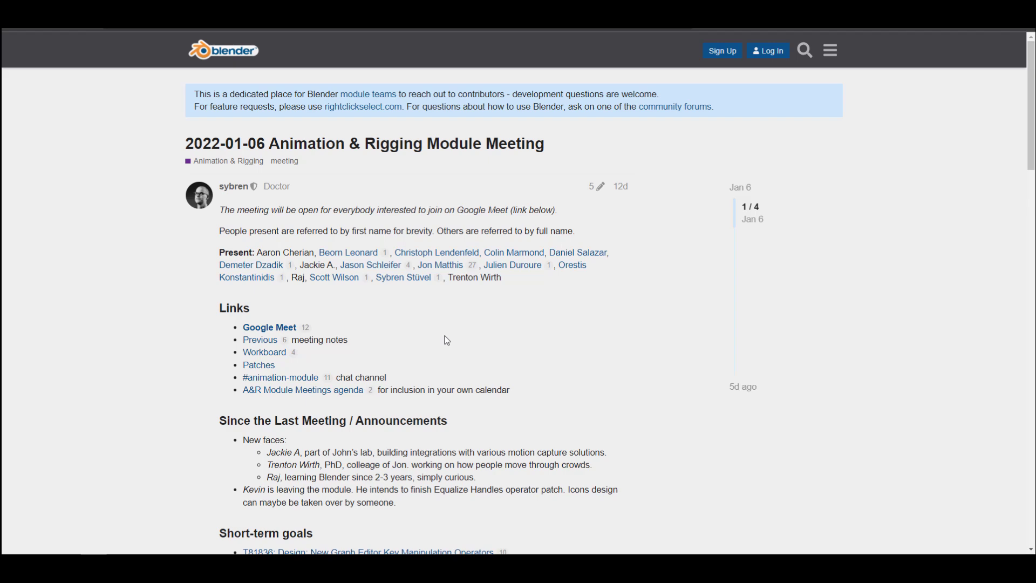
pyautogui.scroll(-7, 573, 388)
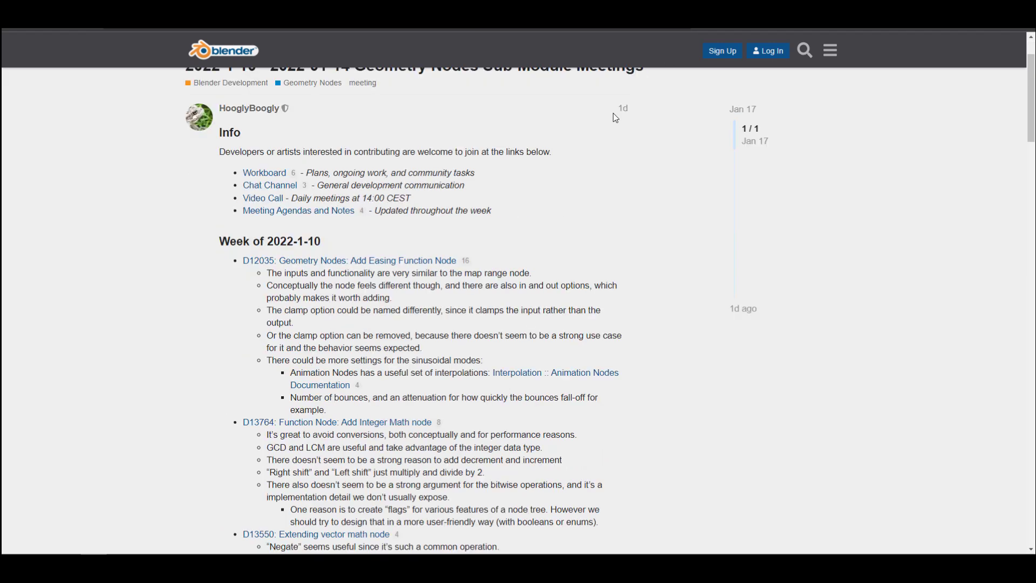
pyautogui.scroll(2, 527, 323)
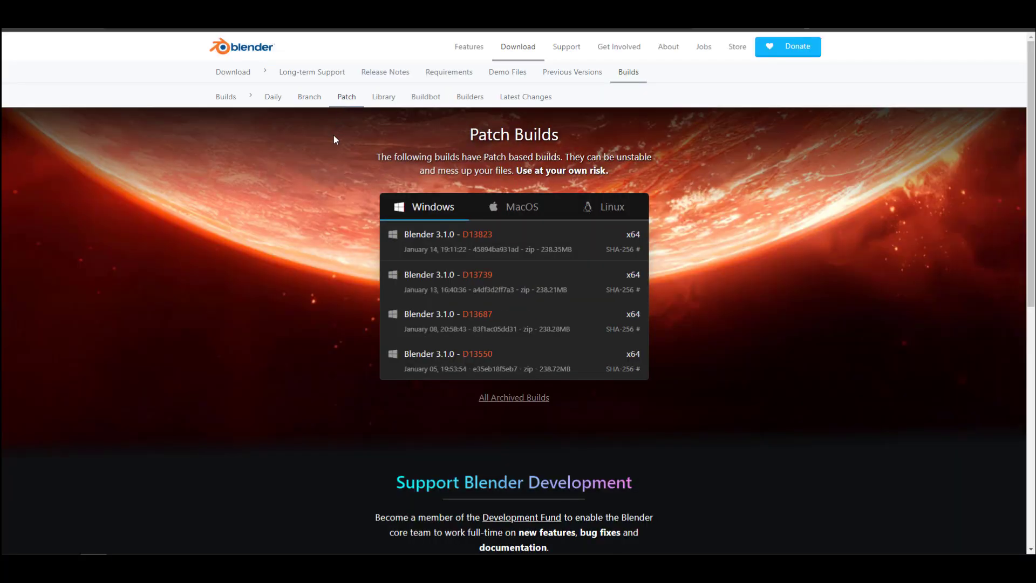
pyautogui.click(318, 104)
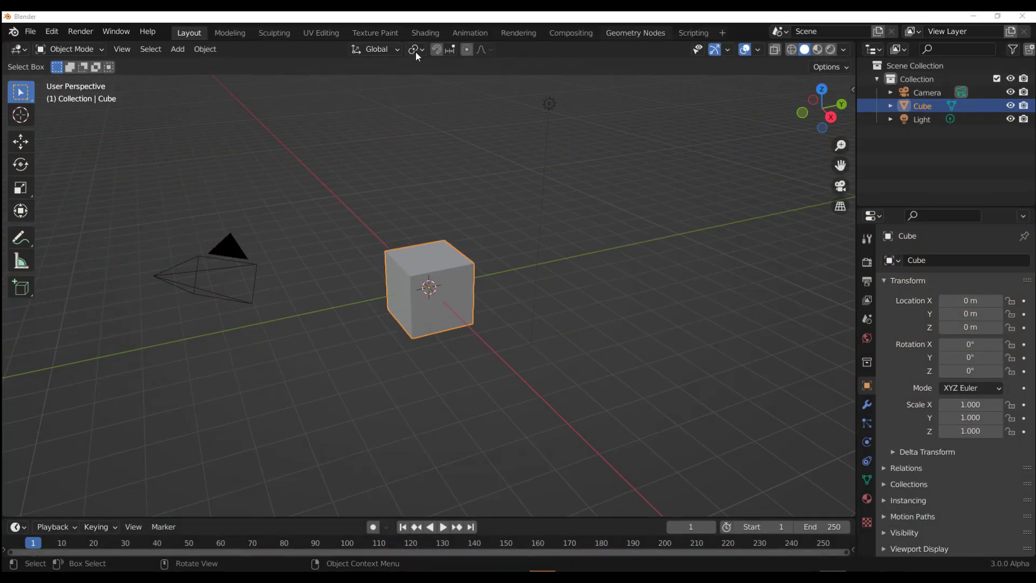
pyautogui.scroll(-5, 527, 277)
pyautogui.scroll(7, 527, 277)
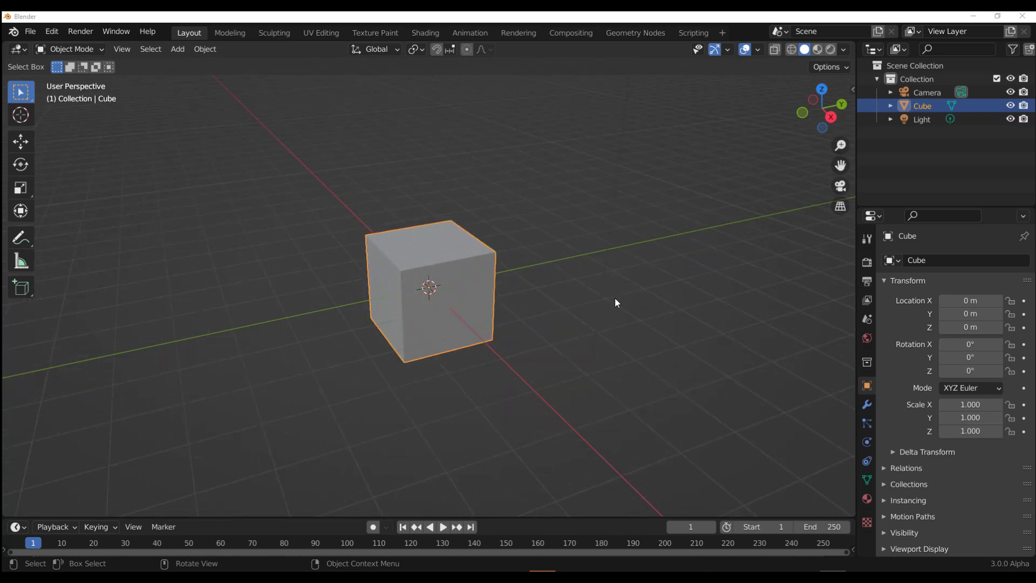
pyautogui.moveTo(616, 302); pyautogui.dragTo(426, 240, button='middle')
pyautogui.scroll(-3, 457, 233)
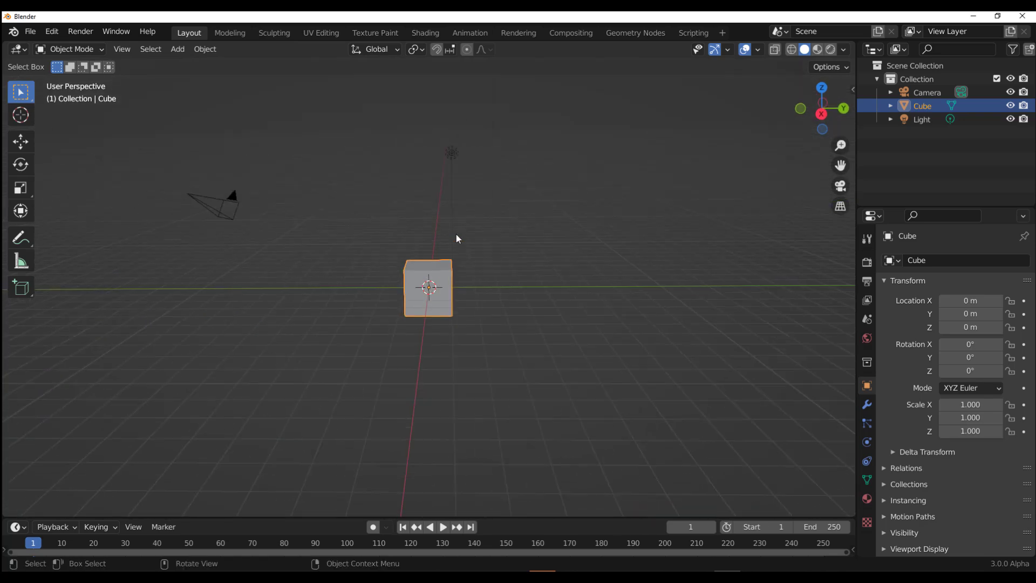
pyautogui.scroll(4, 456, 235)
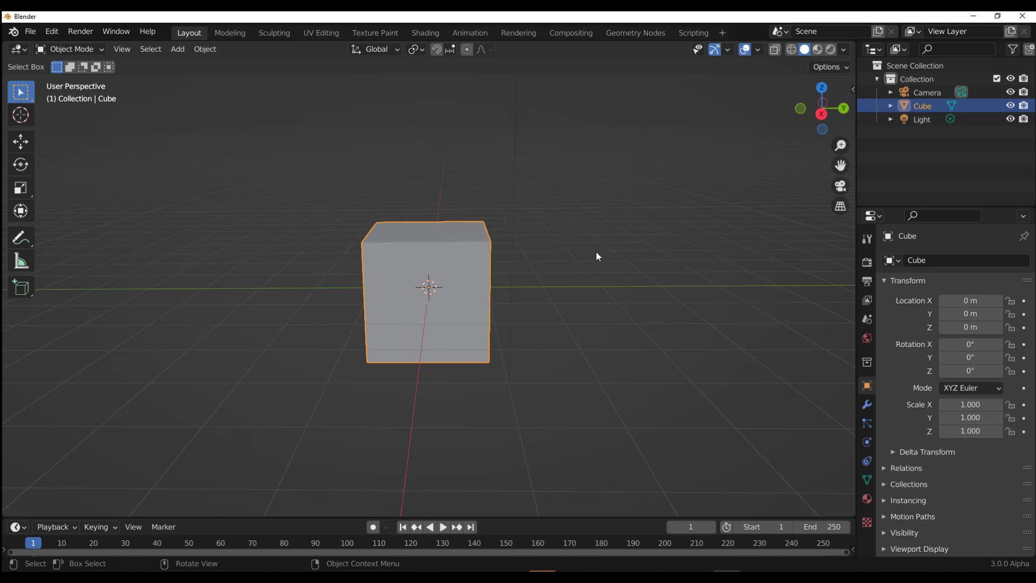
pyautogui.scroll(-3, 322, 277)
pyautogui.moveTo(356, 285); pyautogui.dragTo(383, 297, button='middle')
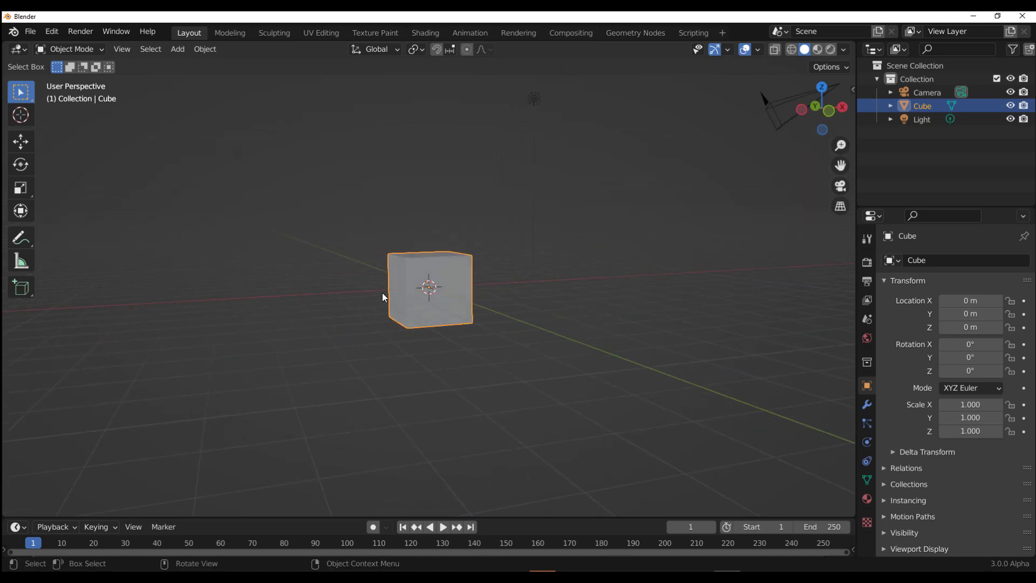
# Add a mesh plane at the cube's centre and scale it up uniformly to about 4.57.
pyautogui.hotkey('shift', 'a')
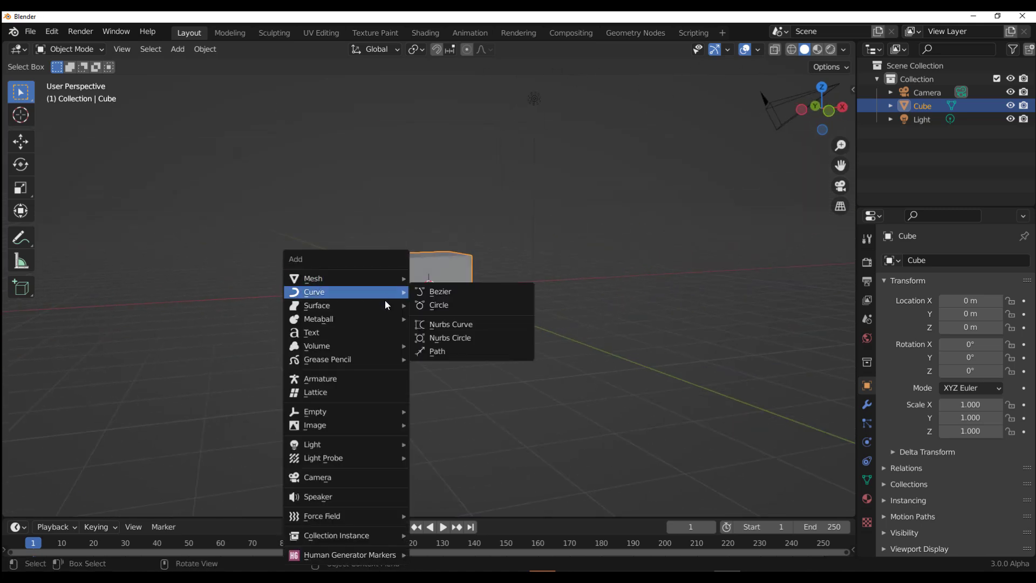
pyautogui.moveTo(391, 275)
pyautogui.click(452, 277)
pyautogui.hotkey('shift', 'space')
pyautogui.press('s')
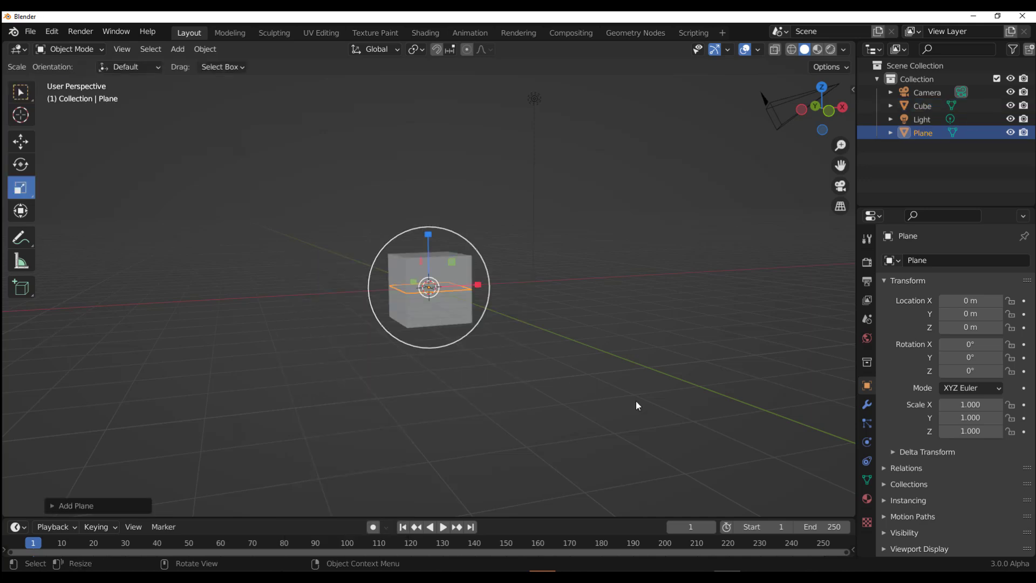
pyautogui.moveTo(471, 330); pyautogui.dragTo(675, 430)
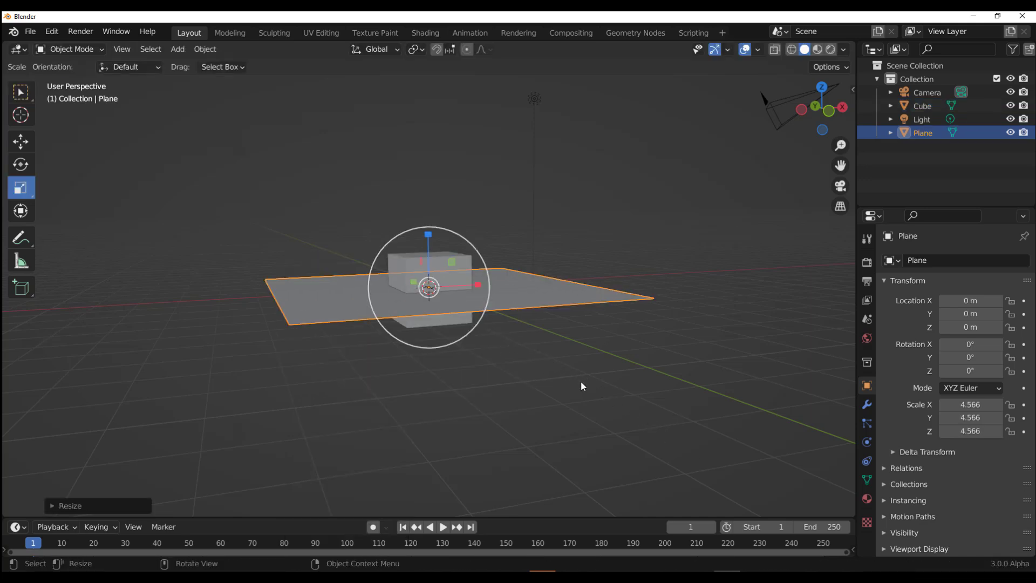
# Move the cube up along Z to about 0.94 m so that it rests on the plane.
pyautogui.moveTo(618, 232); pyautogui.dragTo(345, 268, button='middle')
pyautogui.scroll(3, 344, 267)
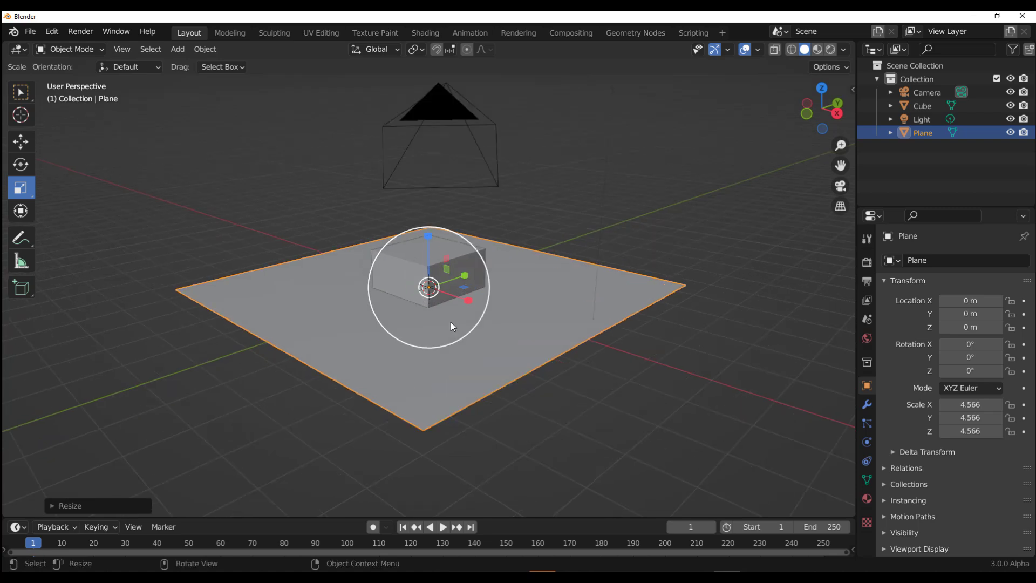
pyautogui.scroll(5, 451, 322)
pyautogui.click(484, 227)
pyautogui.click(21, 141)
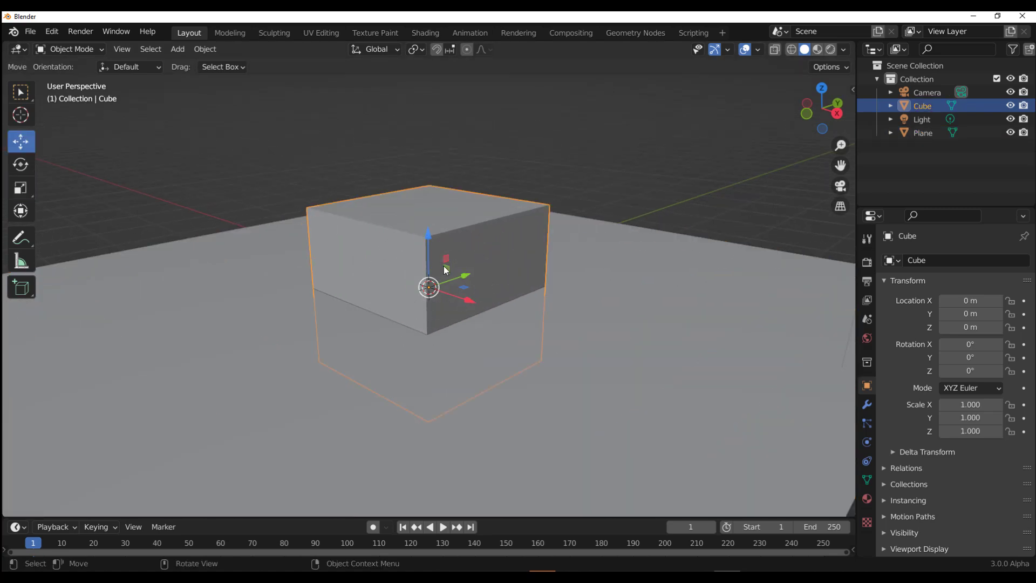
pyautogui.moveTo(426, 188); pyautogui.dragTo(441, 167)
pyautogui.scroll(-3, 441, 167)
pyautogui.moveTo(520, 168); pyautogui.dragTo(503, 196, button='middle')
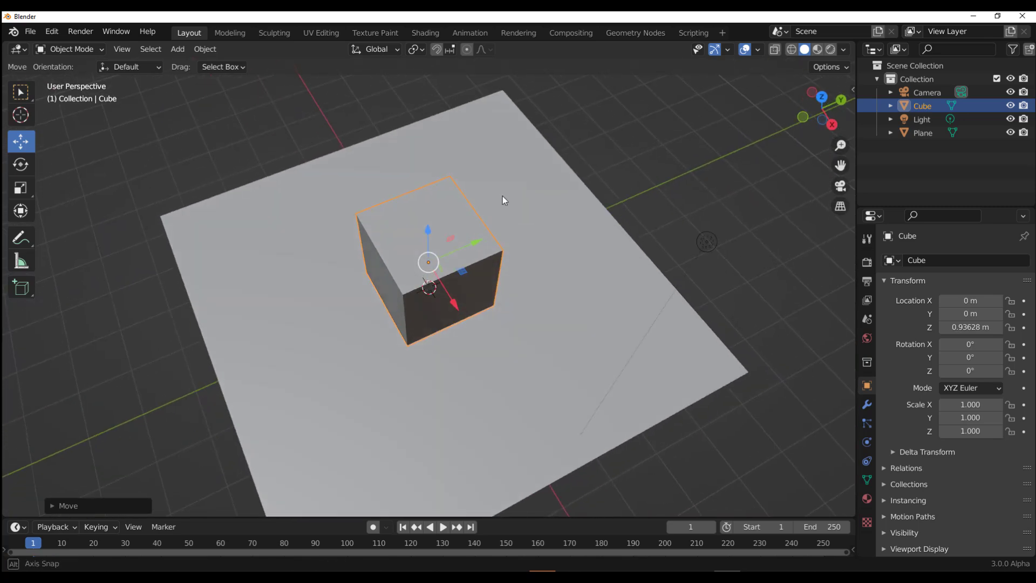
# Set the cube material's base color to red, with a hue of about 0.99, and switch the viewport to rendered shading.
pyautogui.scroll(5, 503, 194)
pyautogui.click(866, 498)
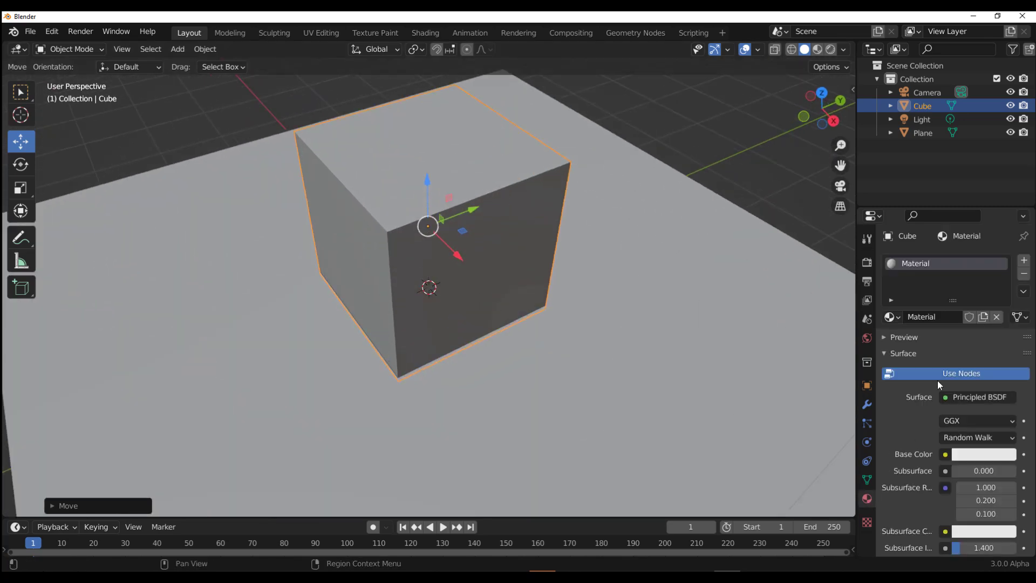
pyautogui.click(980, 453)
pyautogui.moveTo(944, 407); pyautogui.dragTo(972, 407)
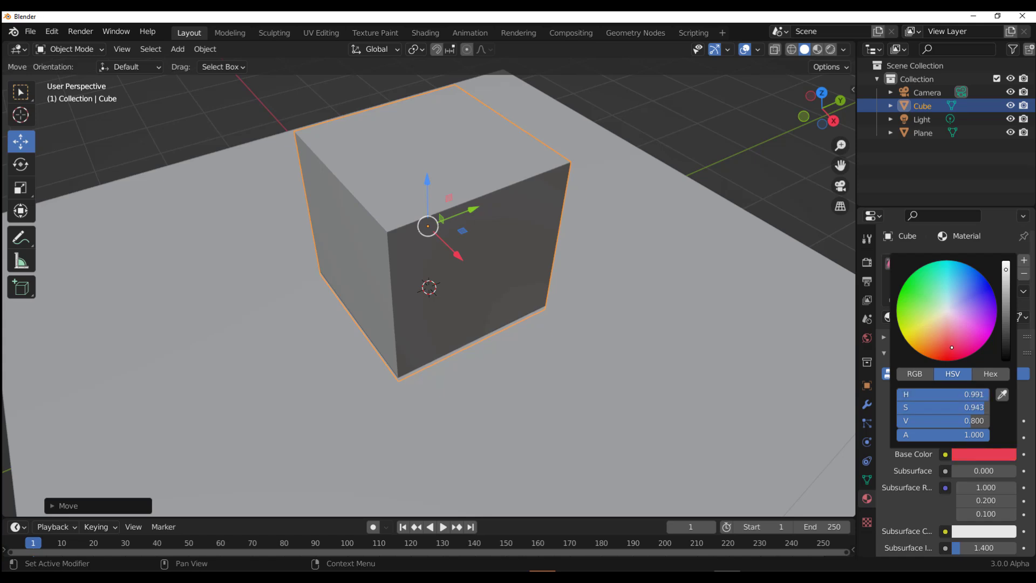
pyautogui.click(831, 49)
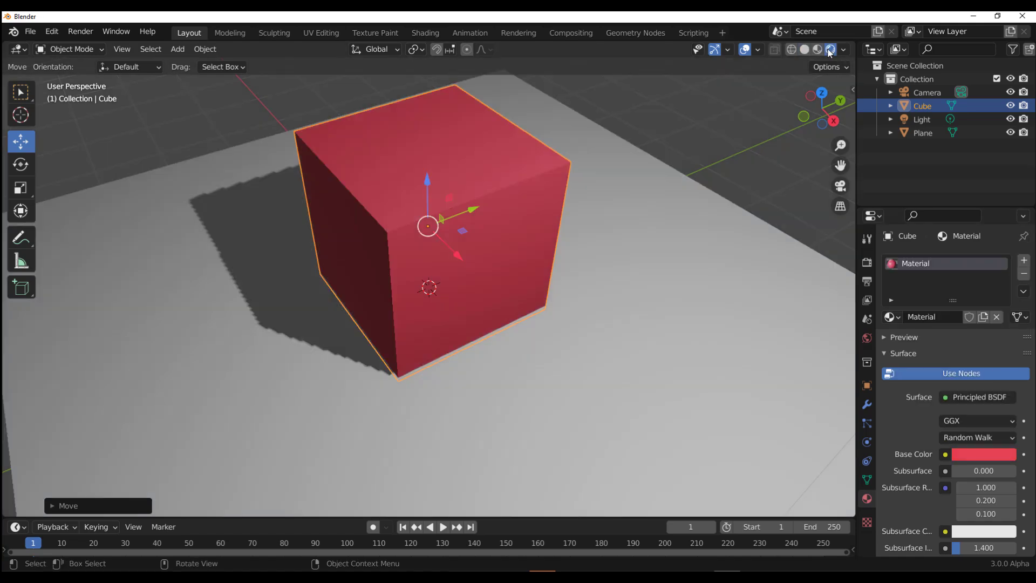
# Give the plane a new material and set its base color to bright green, with a hue of about 0.32.
pyautogui.click(609, 270)
pyautogui.click(952, 316)
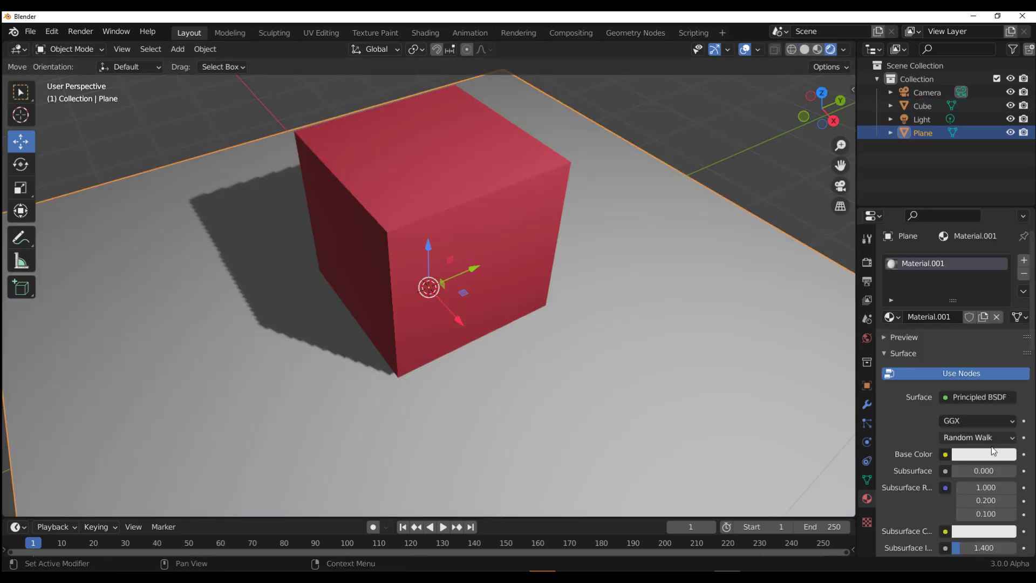
pyautogui.click(984, 453)
pyautogui.click(941, 314)
pyautogui.moveTo(939, 313); pyautogui.dragTo(917, 305)
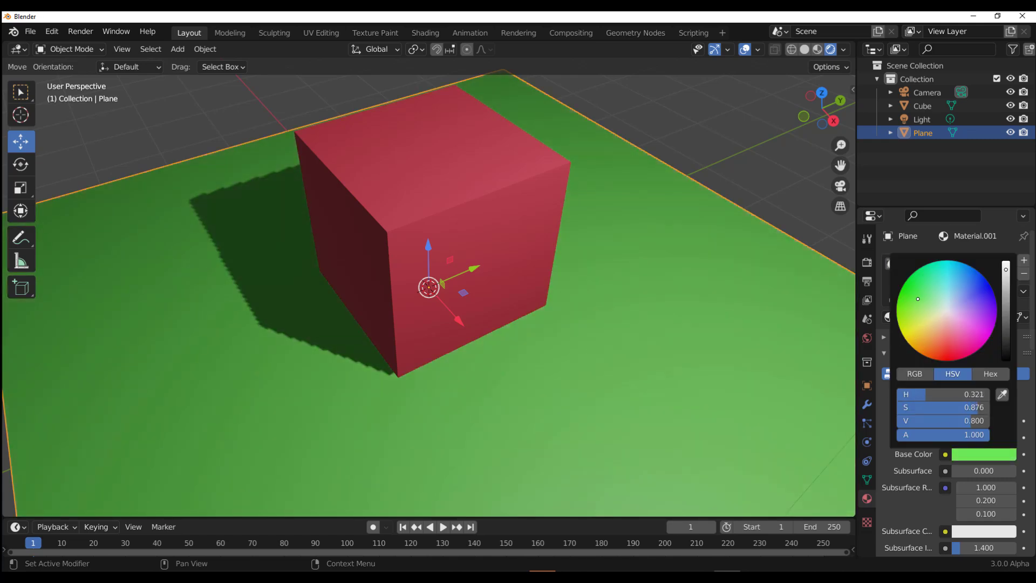
pyautogui.scroll(-4, 534, 256)
pyautogui.scroll(3, 534, 257)
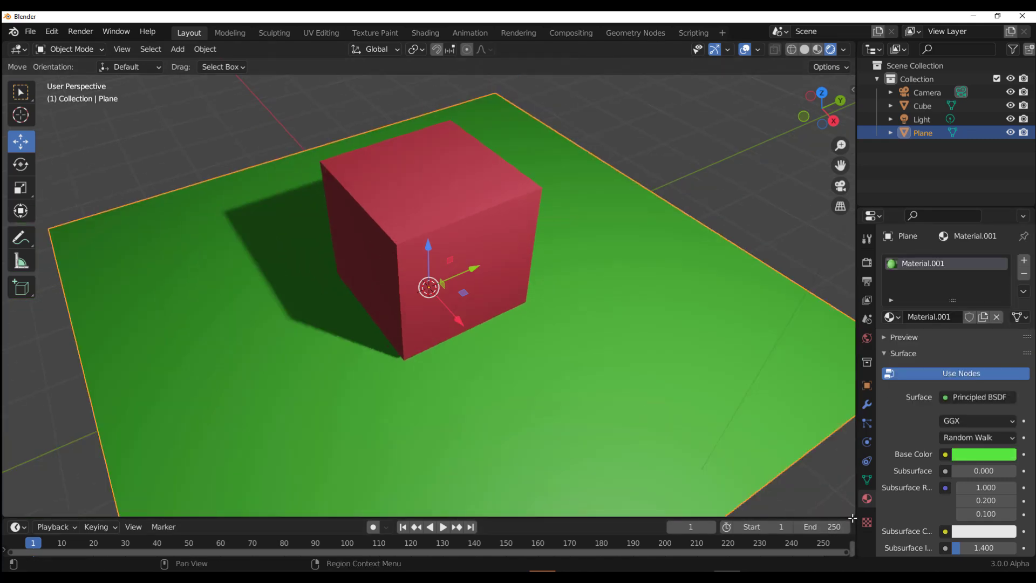
# Split the 3D viewport into two side-by-side areas, turn the new one into a Compositor and hide its sidebar.
pyautogui.moveTo(853, 521); pyautogui.dragTo(455, 478)
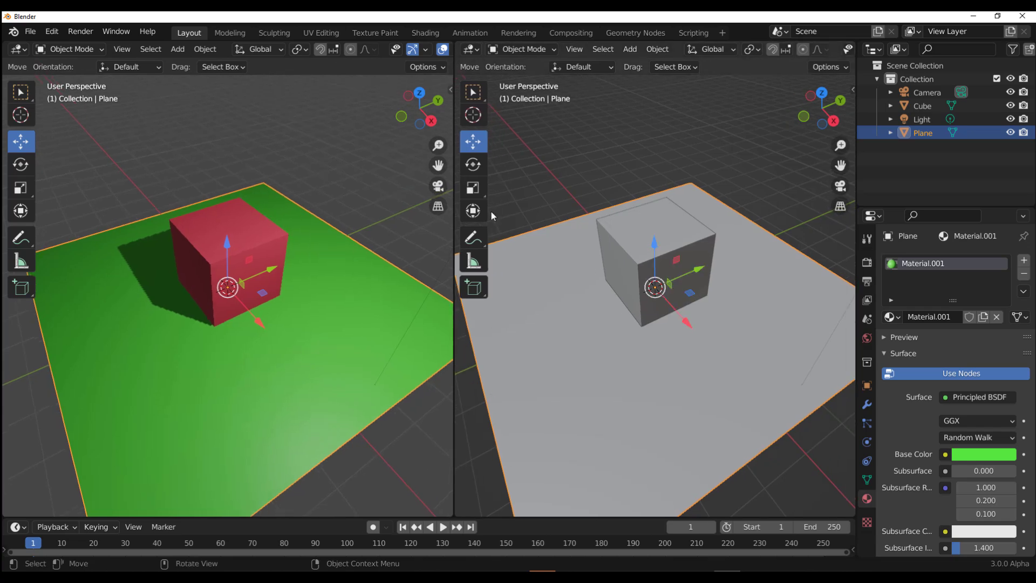
pyautogui.click(470, 49)
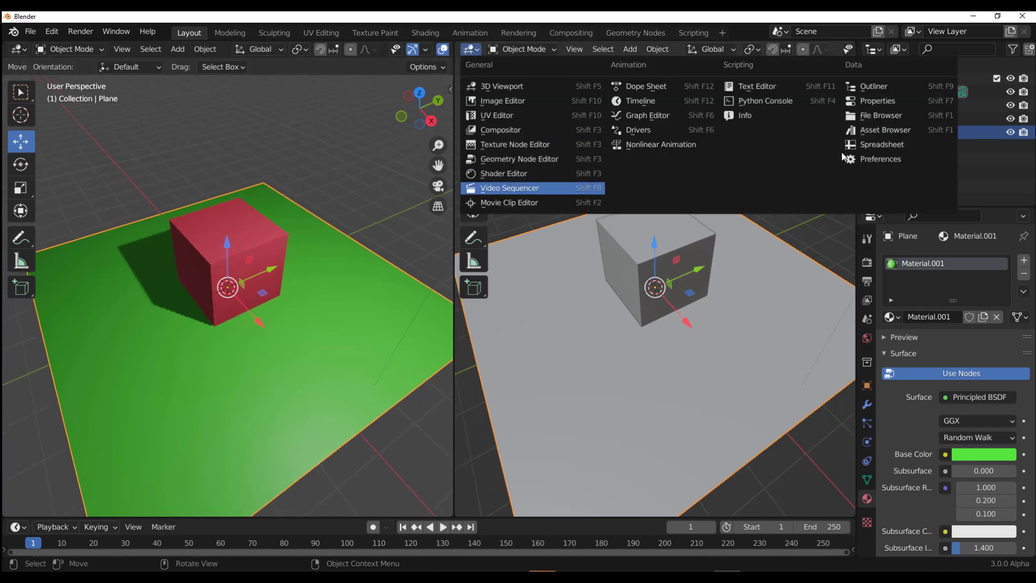
pyautogui.click(507, 130)
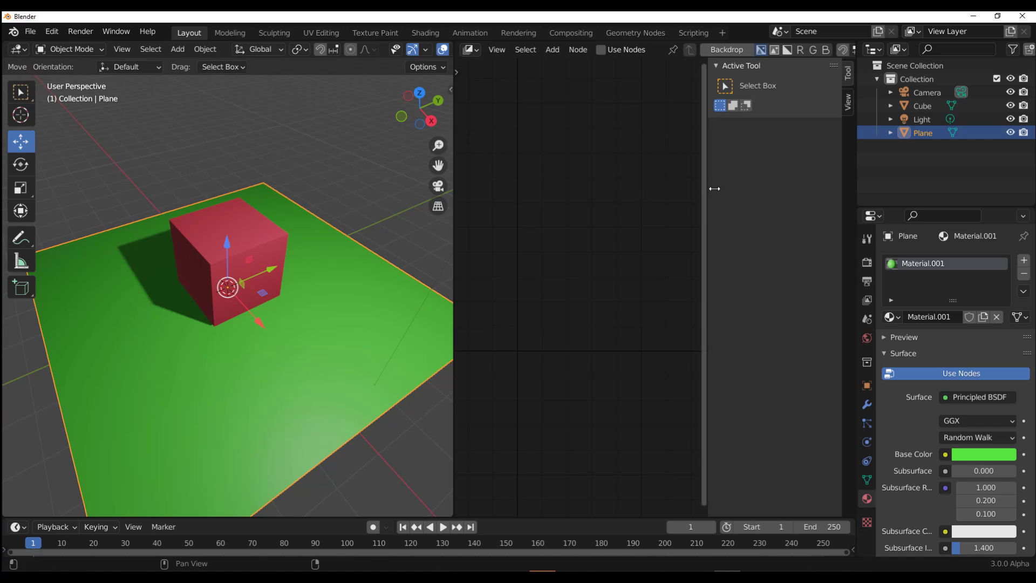
pyautogui.press('n')
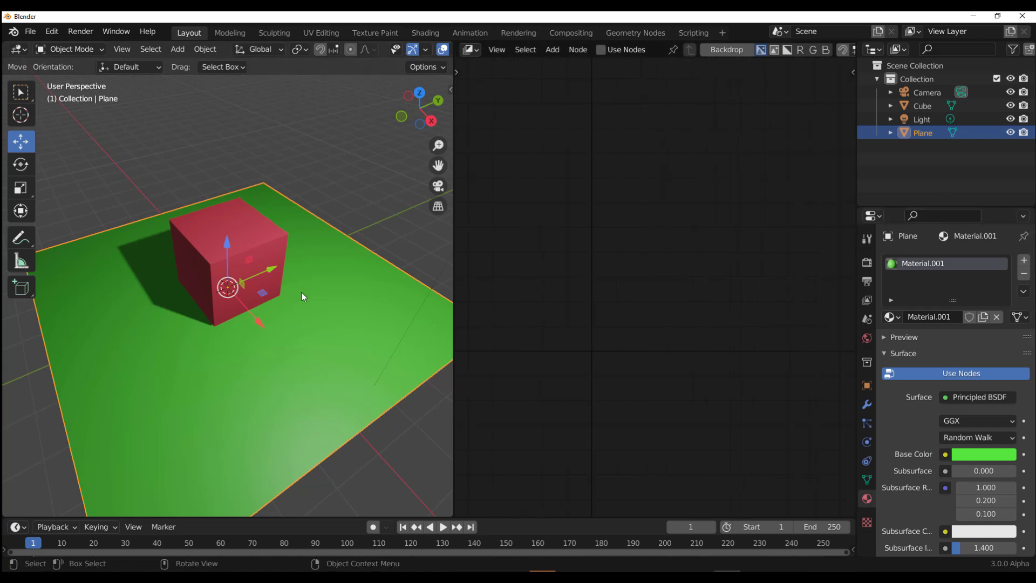
# Enable compositing nodes for the scene and move the Render Layers and Composite nodes further apart.
pyautogui.click(601, 50)
pyautogui.scroll(5, 676, 257)
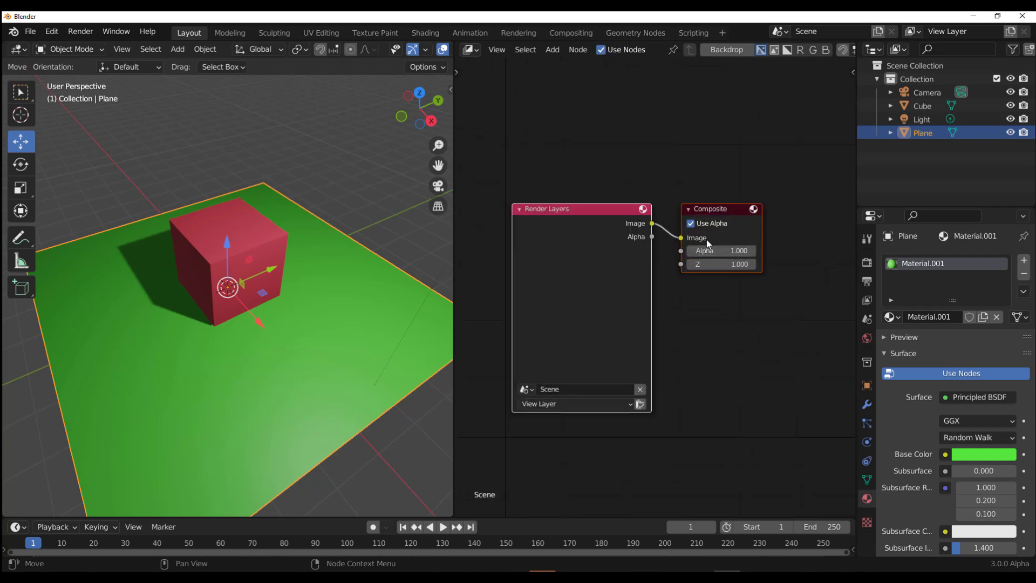
pyautogui.moveTo(721, 267); pyautogui.dragTo(836, 257)
pyautogui.moveTo(613, 294); pyautogui.dragTo(583, 287)
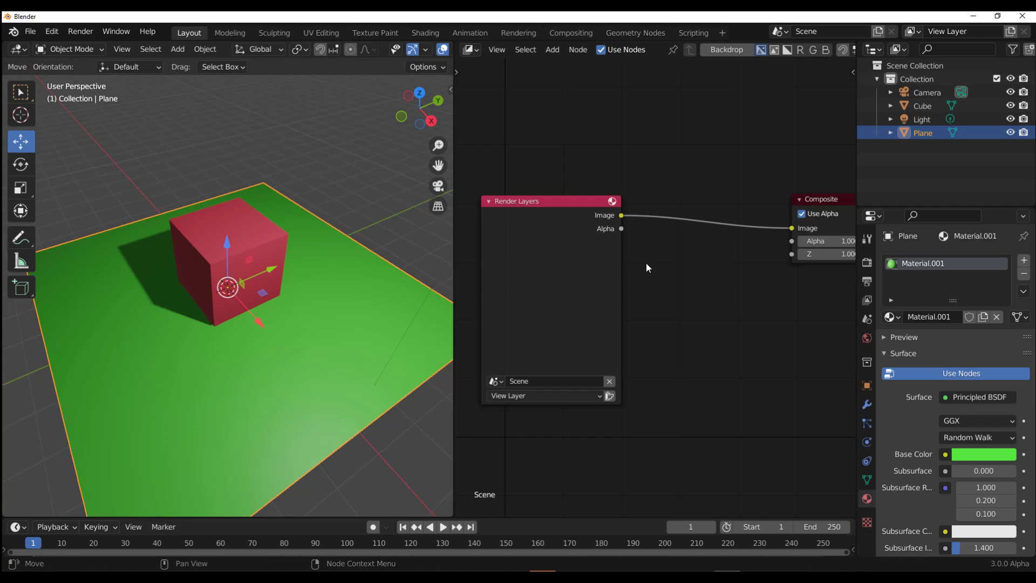
# Insert a Hue Saturation Value node between Render Layers and Composite, and set its hue to about 0.633.
pyautogui.hotkey('shift', 'a')
pyautogui.click(647, 267)
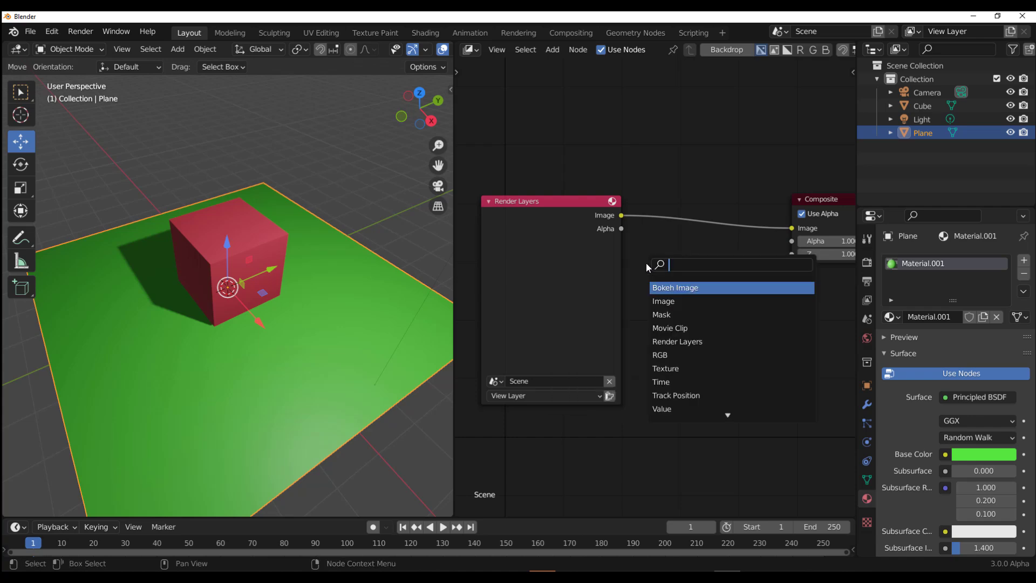
pyautogui.write('hue')
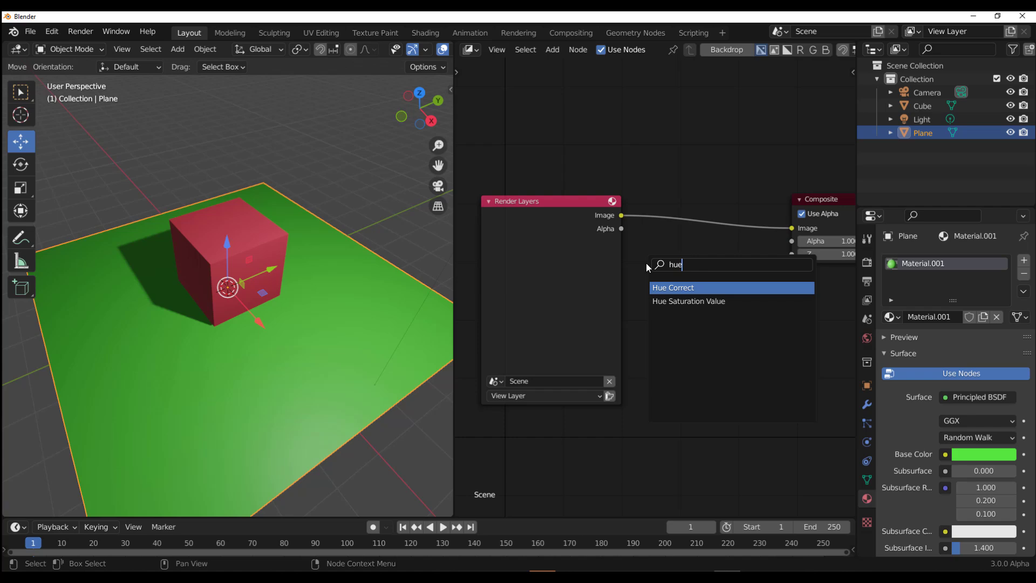
pyautogui.press('Down')
pyautogui.press('Return')
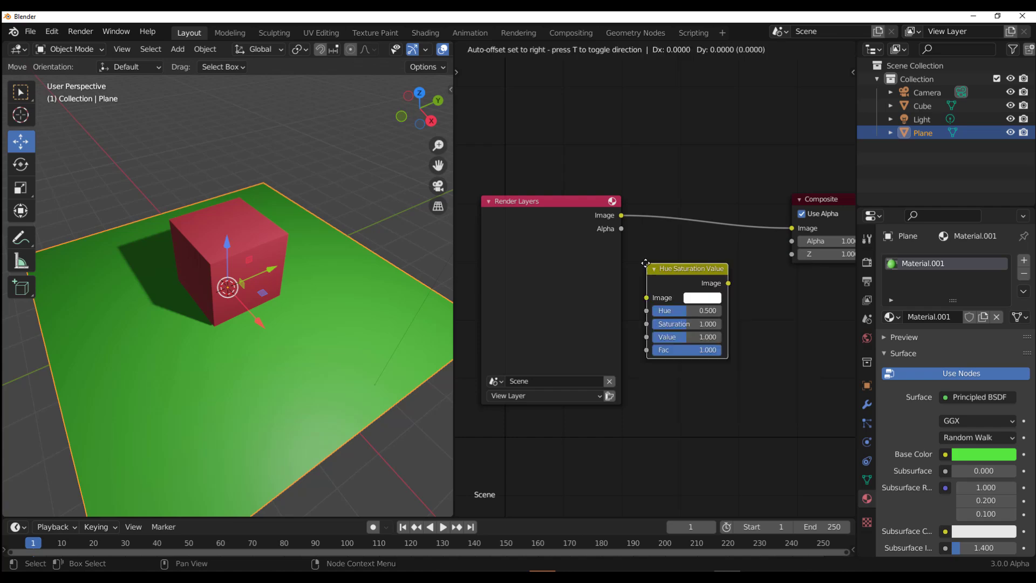
pyautogui.click(670, 183)
pyautogui.moveTo(697, 226)
pyautogui.mouseDown()
pyautogui.moveTo(739, 226)
pyautogui.moveTo(709, 225)
pyautogui.mouseUp()
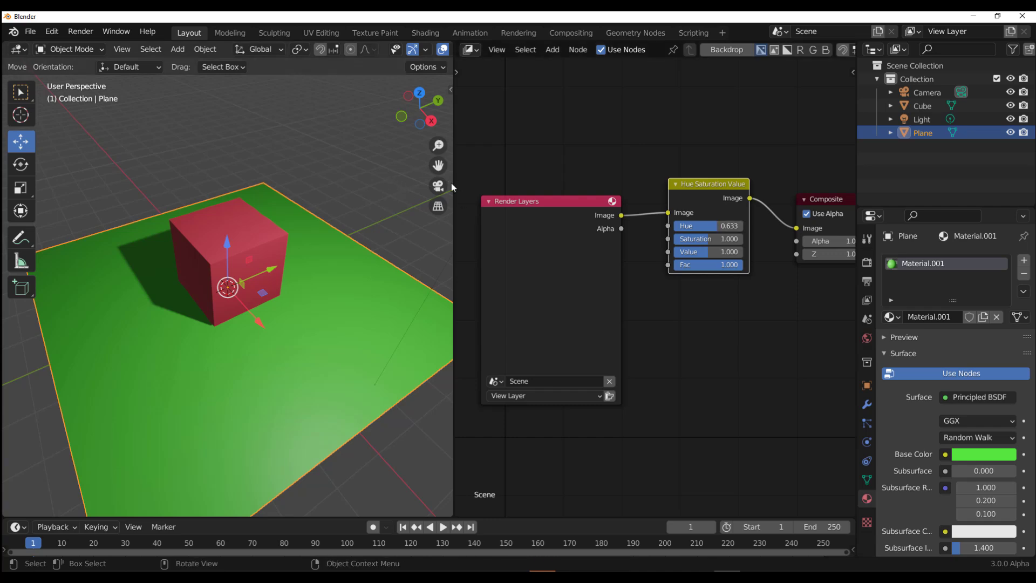
# Widen the 3D viewport, enable the compositor in its viewport shading and adjust the Hue Saturation Value node's hue.
pyautogui.moveTo(454, 188); pyautogui.dragTo(564, 198)
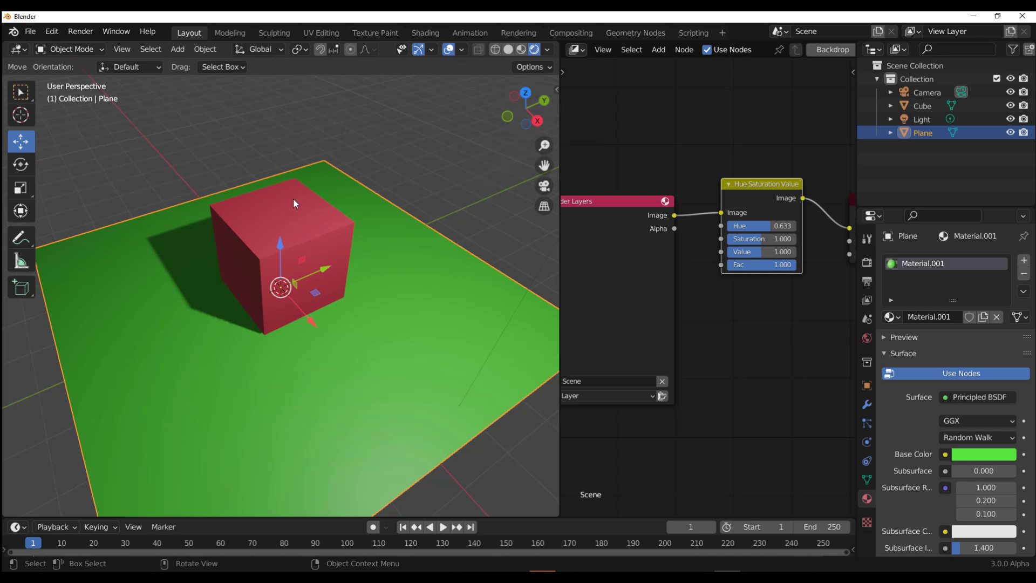
pyautogui.click(547, 50)
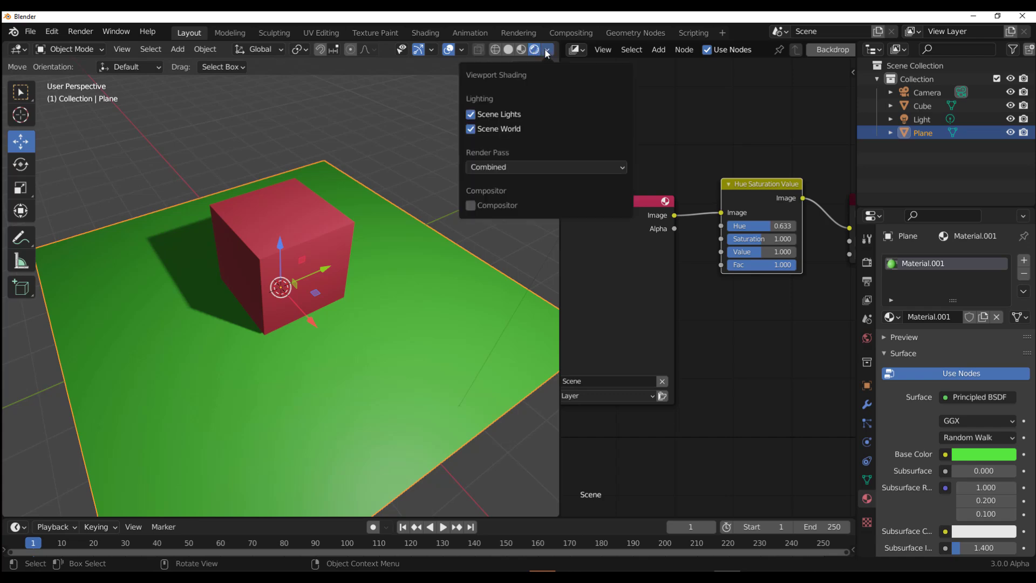
pyautogui.click(485, 205)
pyautogui.moveTo(766, 225)
pyautogui.mouseDown()
pyautogui.moveTo(734, 226)
pyautogui.moveTo(755, 225)
pyautogui.mouseUp()
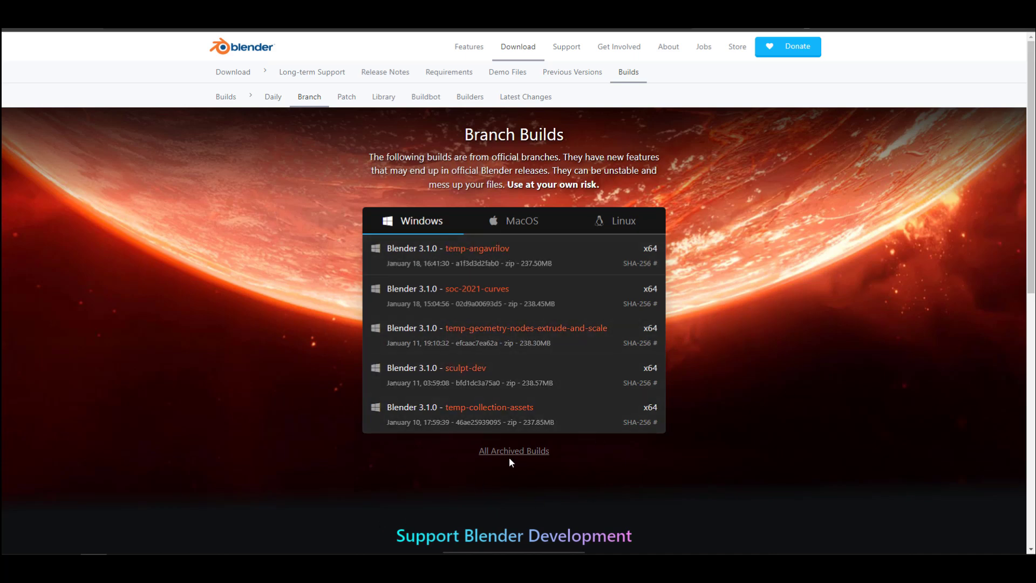
# Open the list of all archived branch builds on the Blender website.
pyautogui.click(493, 453)
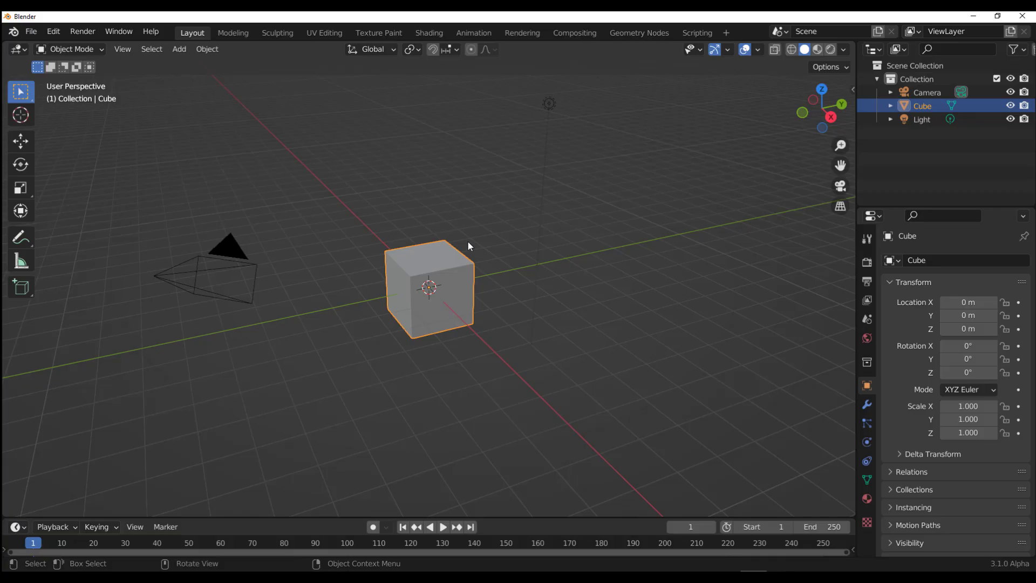
# Replace the default cube in the Blender 3.1.0 Alpha scene with a mesh grid and scale the grid up.
pyautogui.press('Delete')
pyautogui.hotkey('shift', 'a')
pyautogui.moveTo(482, 252)
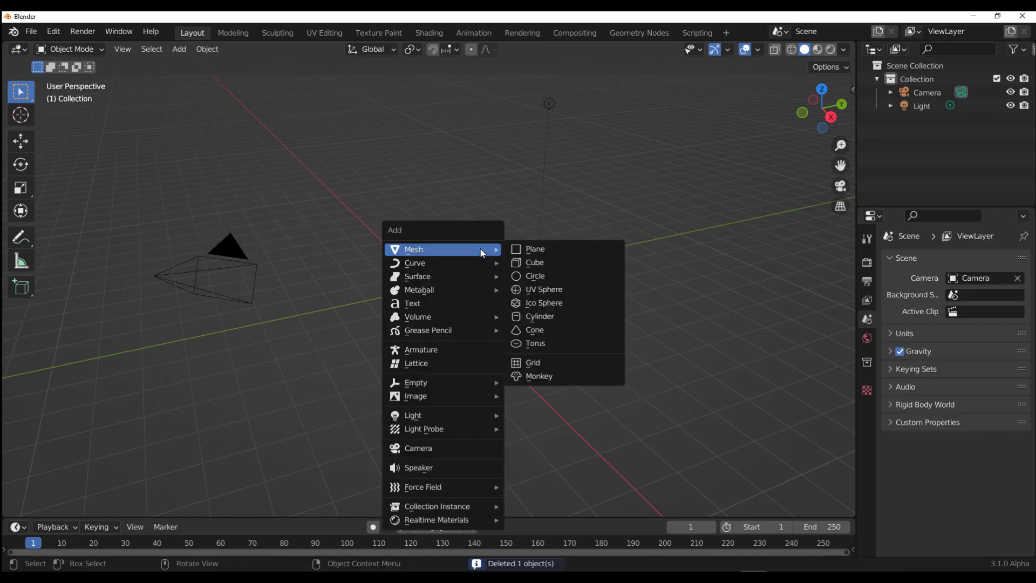
pyautogui.click(547, 363)
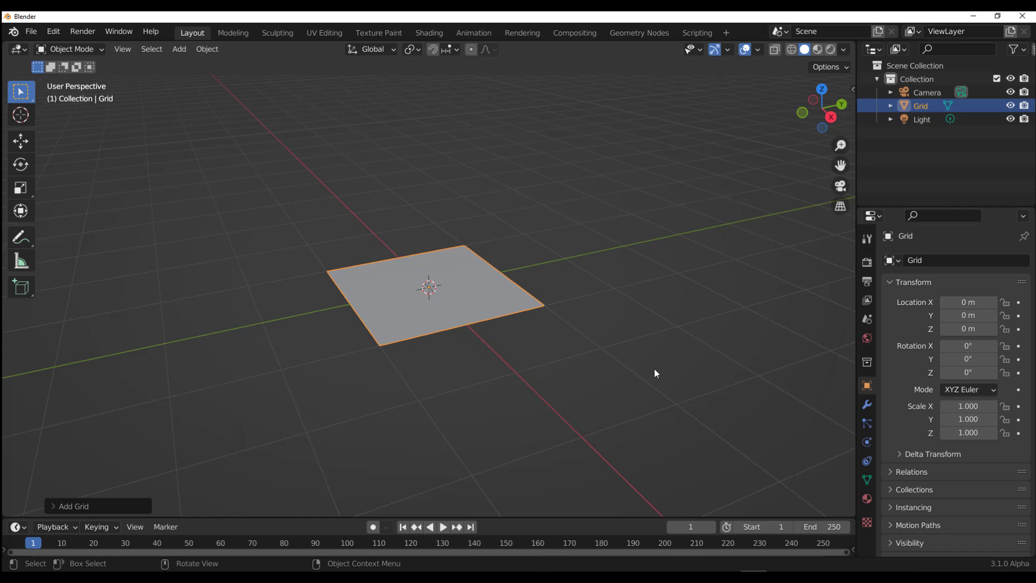
pyautogui.click(867, 405)
pyautogui.moveTo(408, 282); pyautogui.dragTo(459, 318, button='middle')
pyautogui.press('s')
pyautogui.click(520, 330)
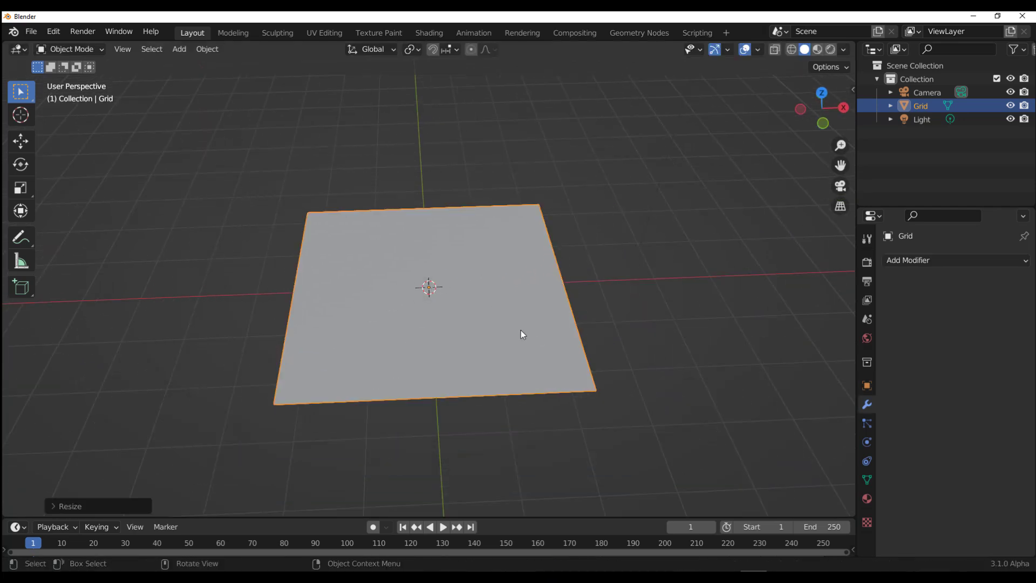
# Enter Edit Mode on the grid and box-select a square block of vertices around its centre.
pyautogui.press('Tab')
pyautogui.moveTo(605, 249); pyautogui.dragTo(566, 306, button='middle')
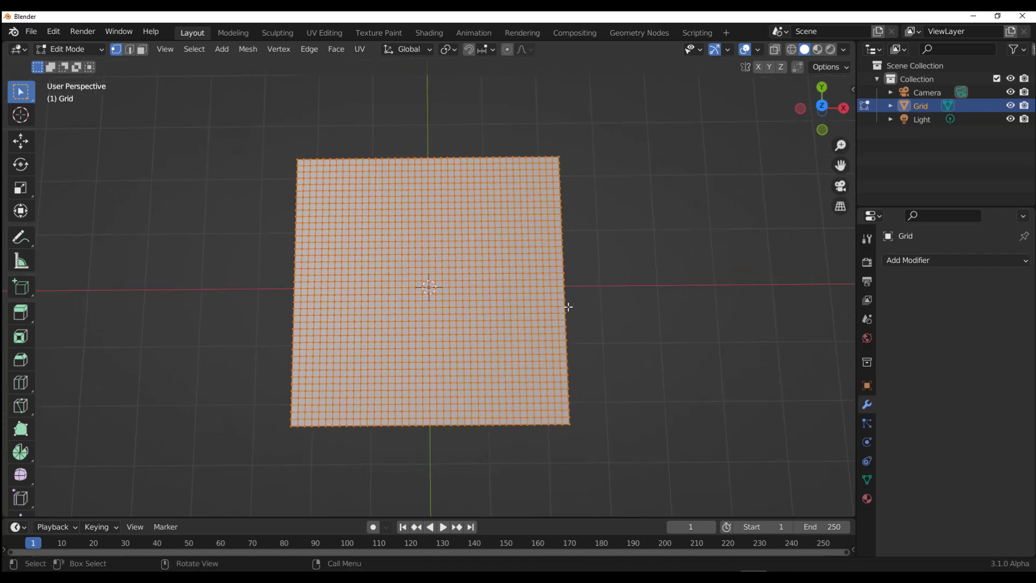
pyautogui.scroll(2, 566, 306)
pyautogui.press('b')
pyautogui.moveTo(391, 259); pyautogui.dragTo(530, 381)
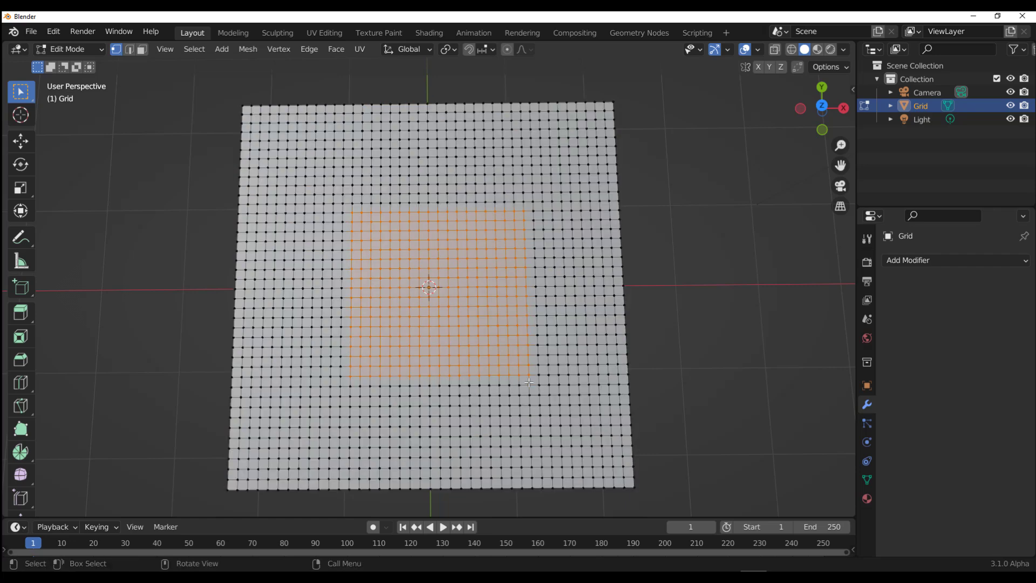
# Create a vertex group with weight 1.000 from the selected central vertices and return to Object Mode.
pyautogui.click(867, 479)
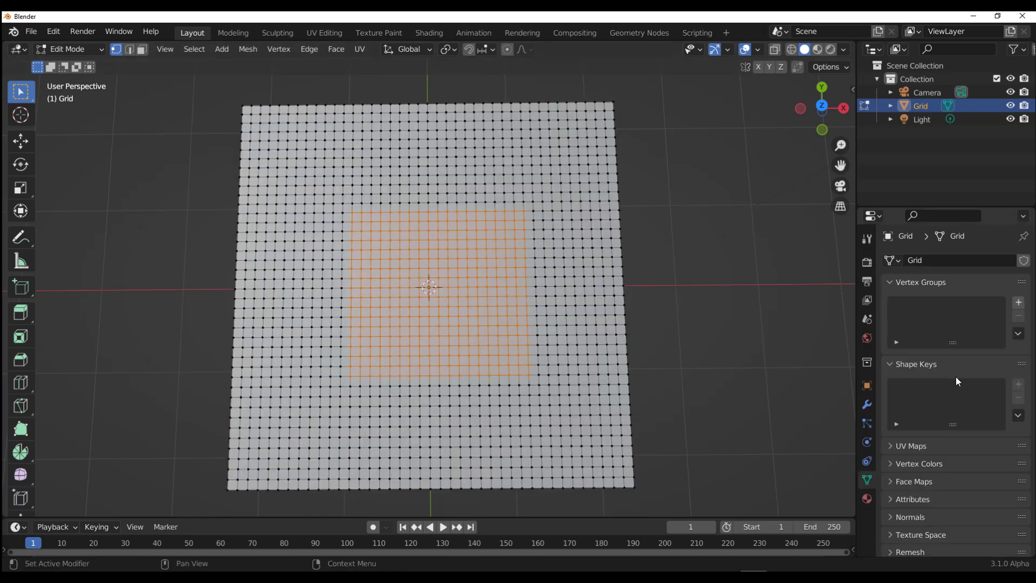
pyautogui.click(1018, 302)
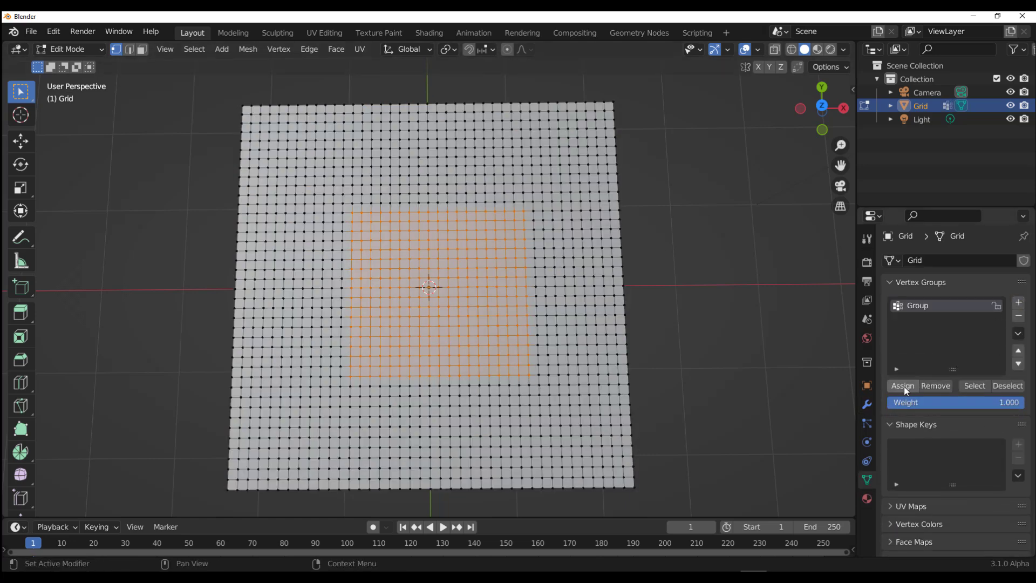
pyautogui.click(974, 386)
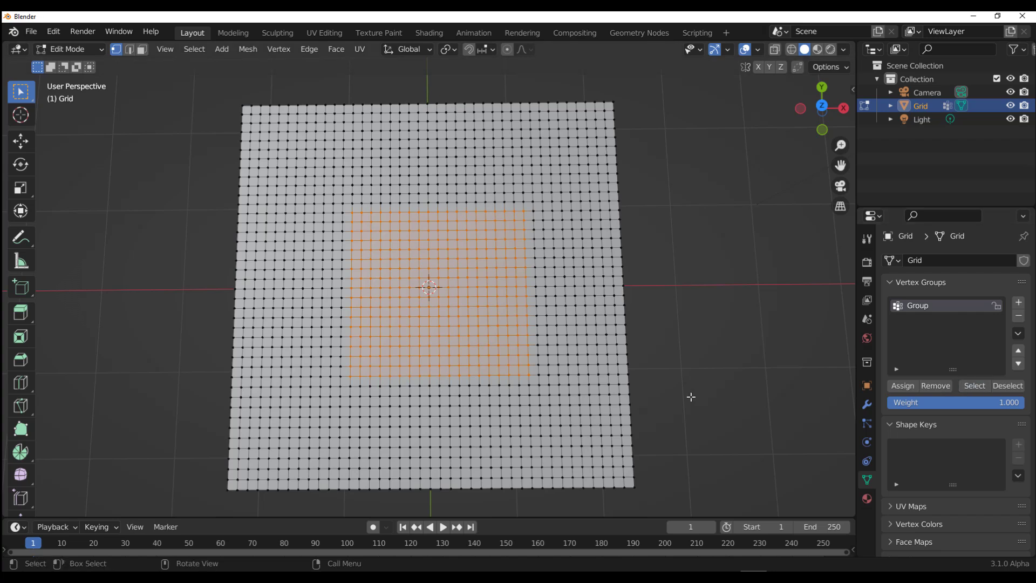
pyautogui.click(67, 49)
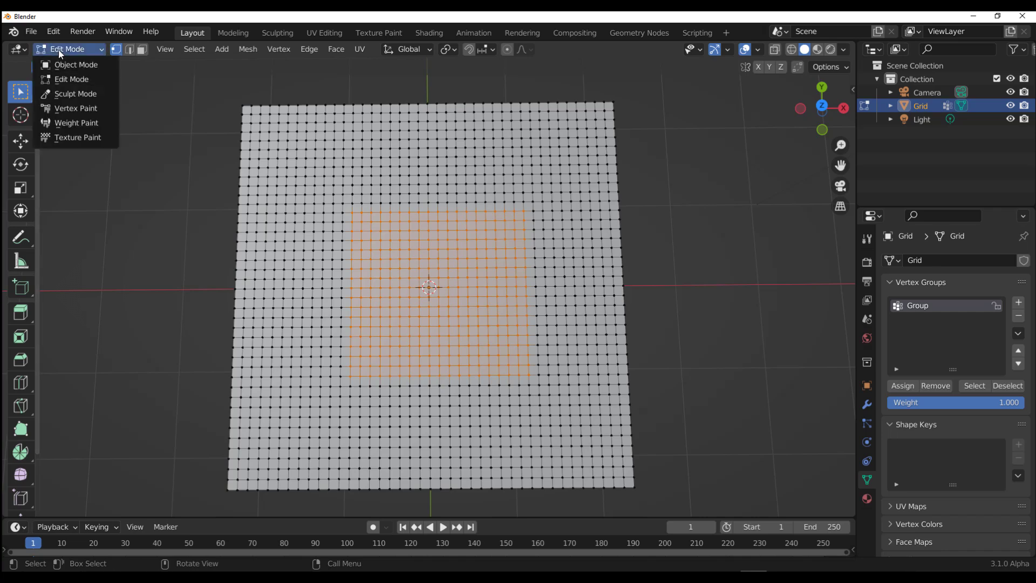
pyautogui.click(76, 65)
pyautogui.scroll(-3, 549, 259)
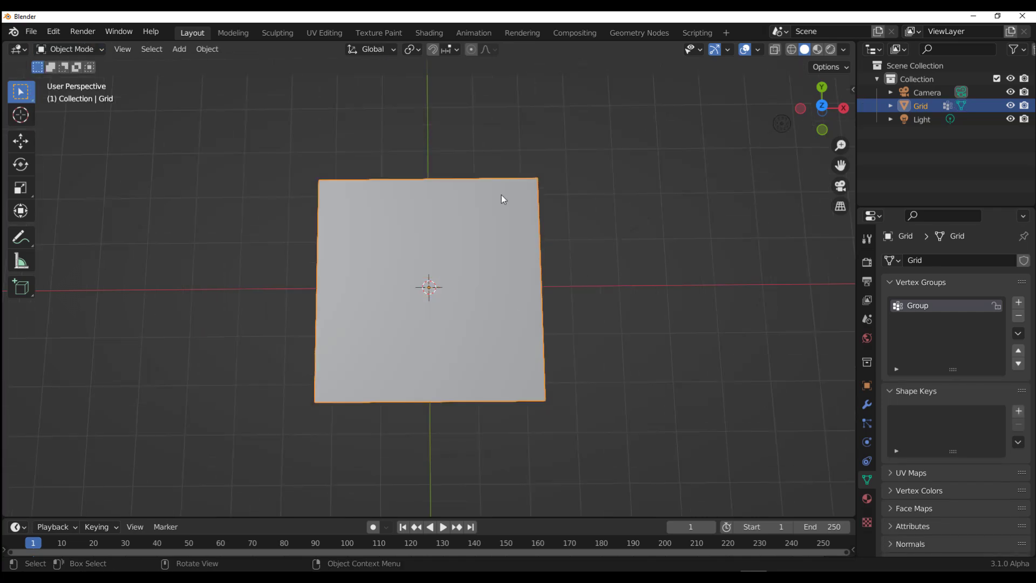
pyautogui.moveTo(527, 200); pyautogui.dragTo(478, 87, button='middle')
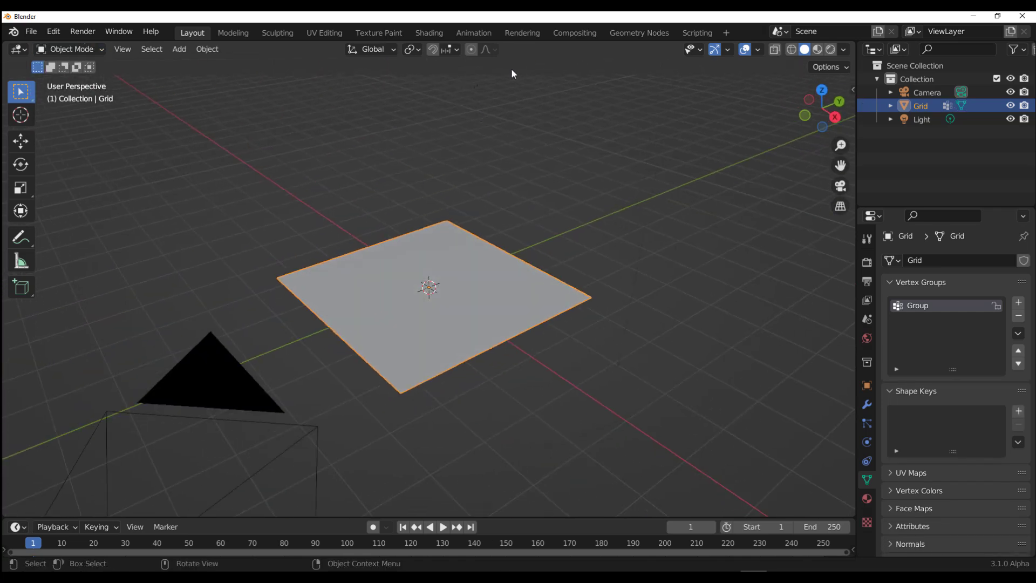
# Switch to the Geometry Nodes workspace and create a new geometry node tree for the grid.
pyautogui.click(629, 34)
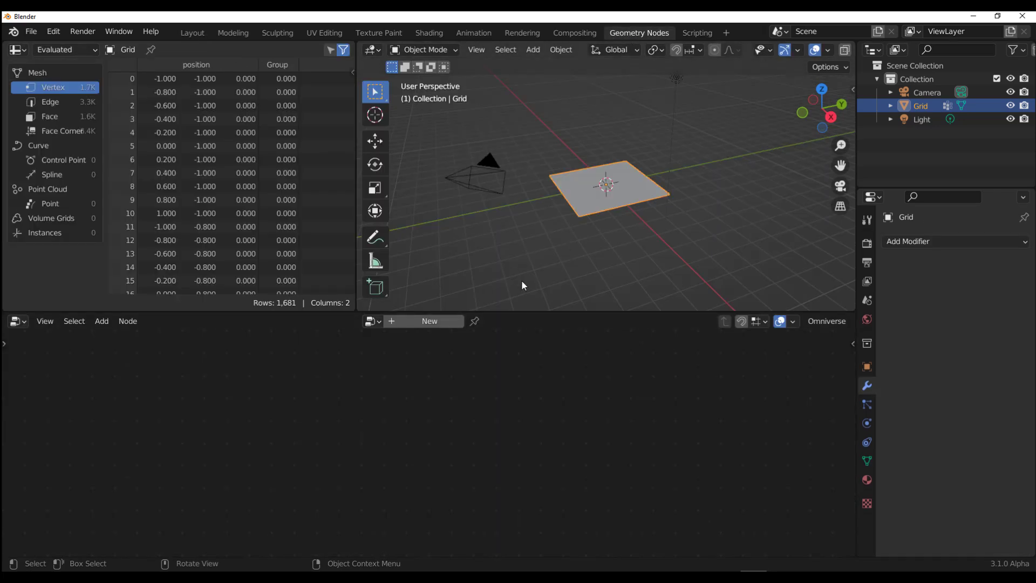
pyautogui.scroll(3, 610, 168)
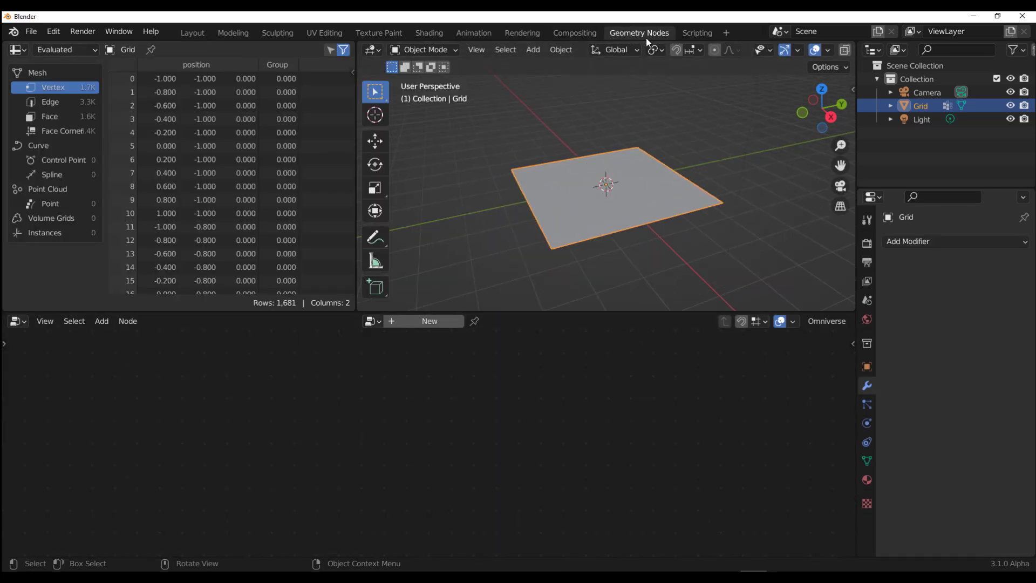
pyautogui.click(425, 323)
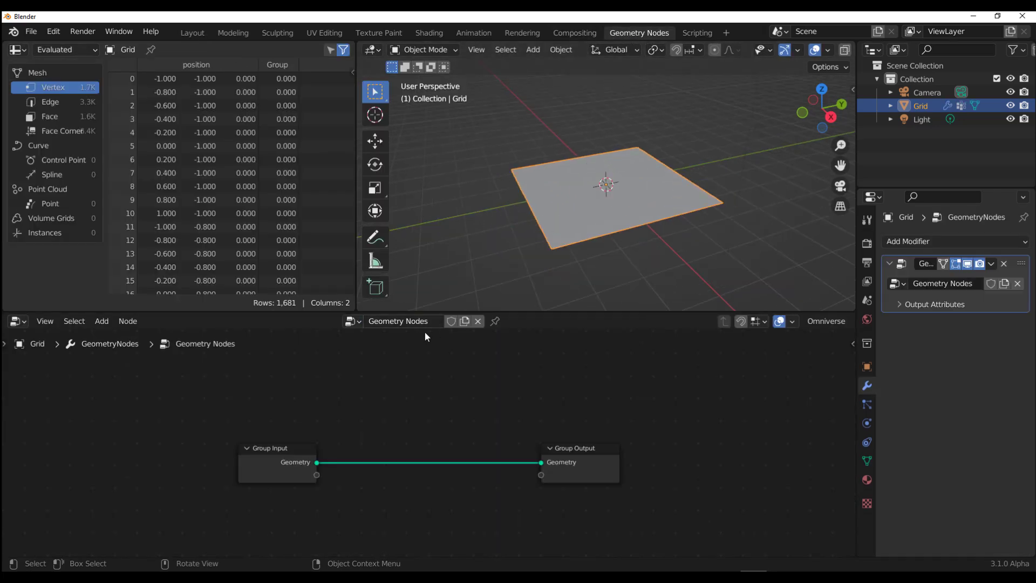
# Insert an Extrude Mesh node between Group Input and Group Output, and set its strength to 0.700.
pyautogui.click(315, 464)
pyautogui.moveTo(317, 466); pyautogui.dragTo(451, 393)
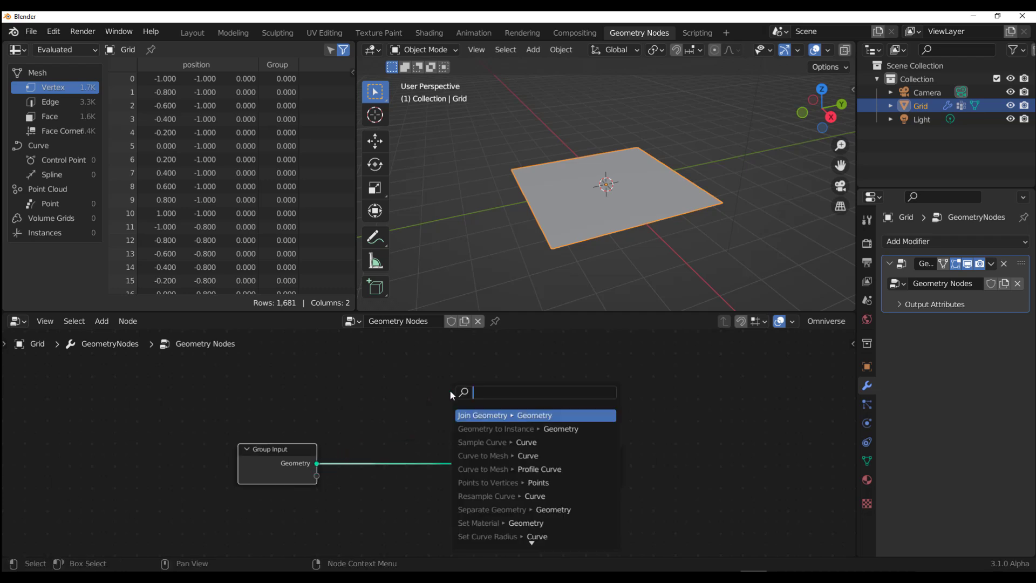
pyautogui.write('ext')
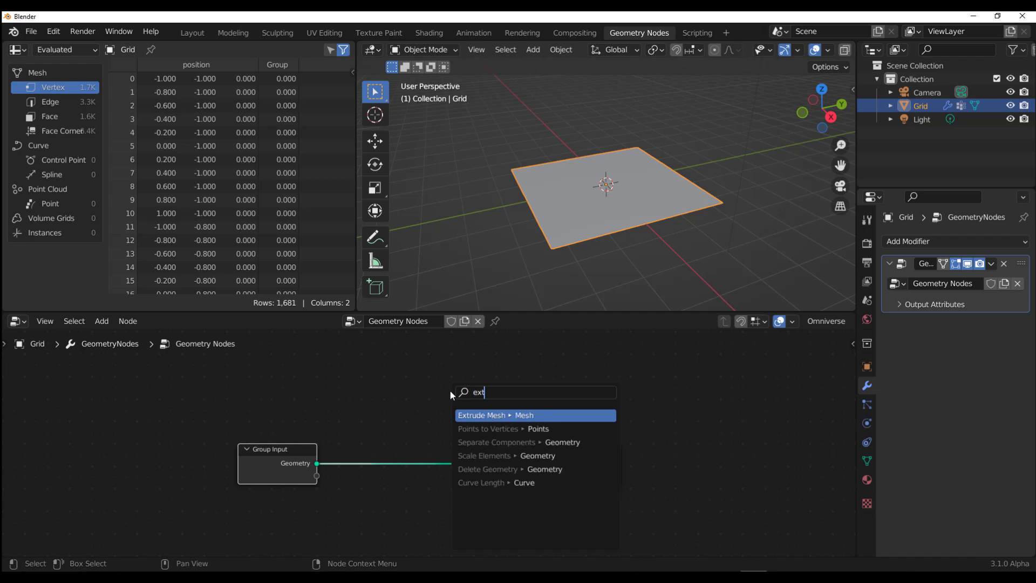
pyautogui.press('Return')
pyautogui.click(464, 441)
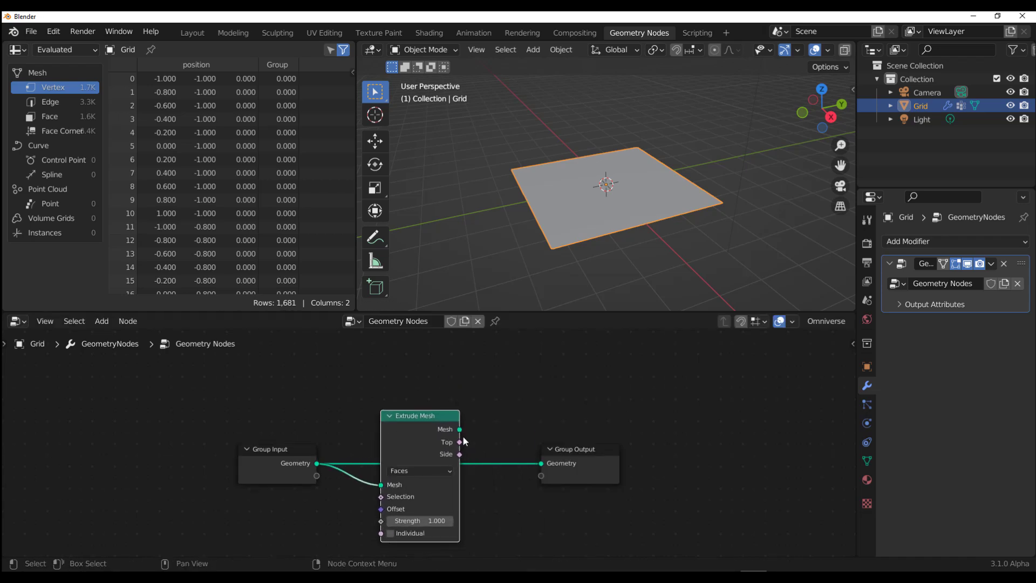
pyautogui.moveTo(460, 429); pyautogui.dragTo(542, 463)
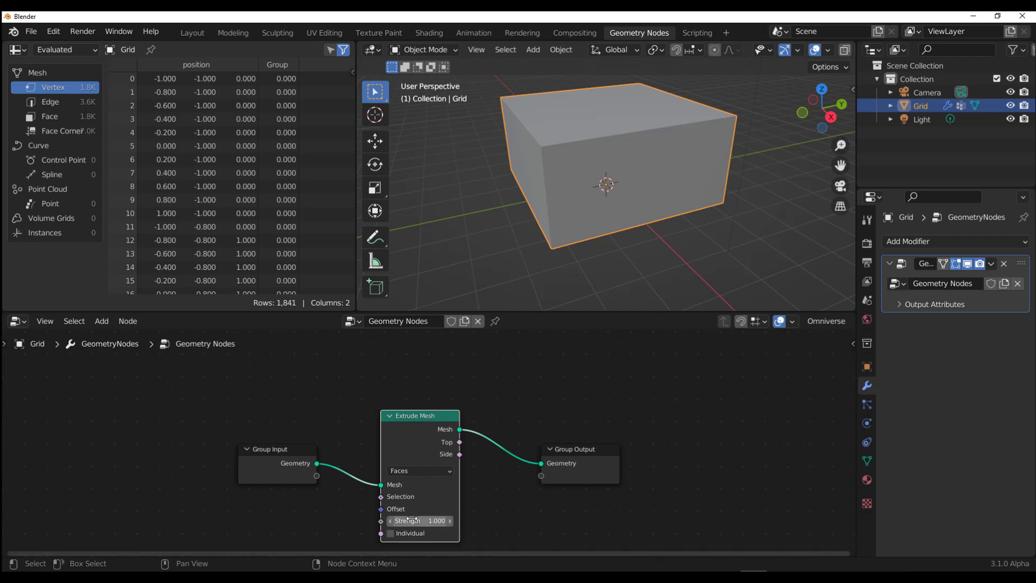
pyautogui.moveTo(412, 520)
pyautogui.mouseDown()
pyautogui.moveTo(426, 519)
pyautogui.moveTo(397, 520)
pyautogui.mouseUp()
# Move the Group Input node aside and expose the Extrude Mesh node's Selection as a group input.
pyautogui.moveTo(277, 479); pyautogui.dragTo(238, 497)
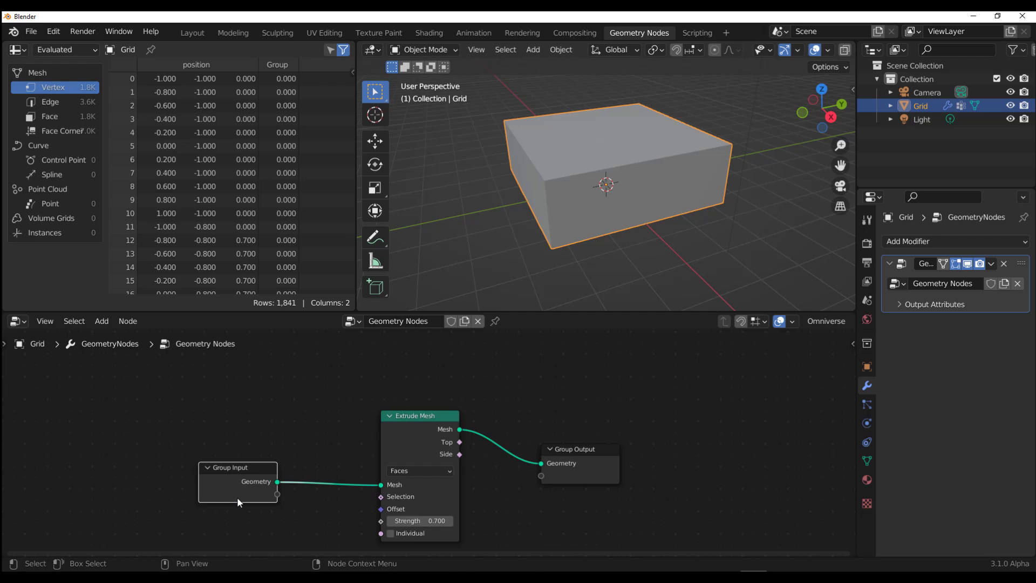
pyautogui.click(393, 499)
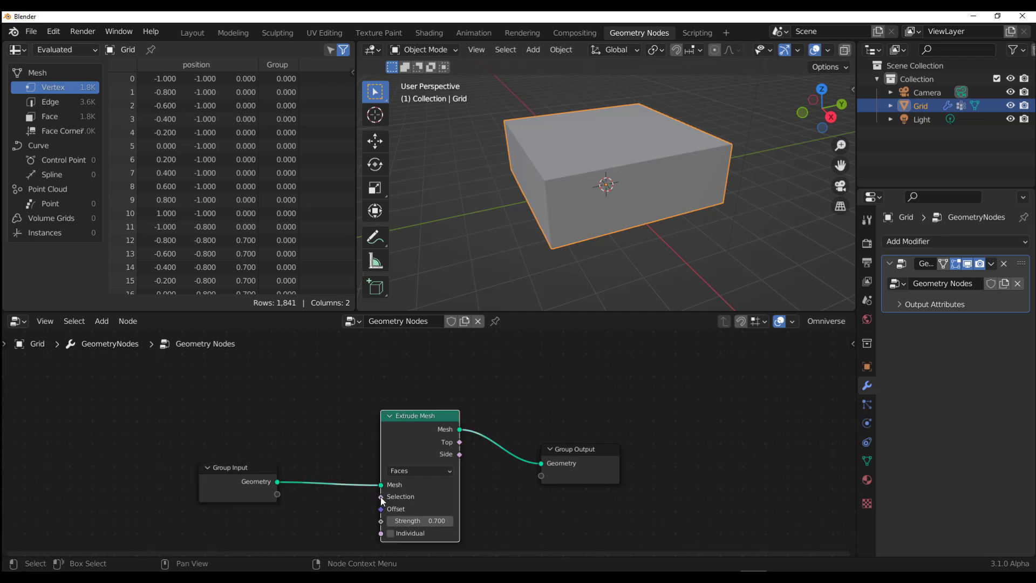
pyautogui.moveTo(380, 496); pyautogui.dragTo(276, 494)
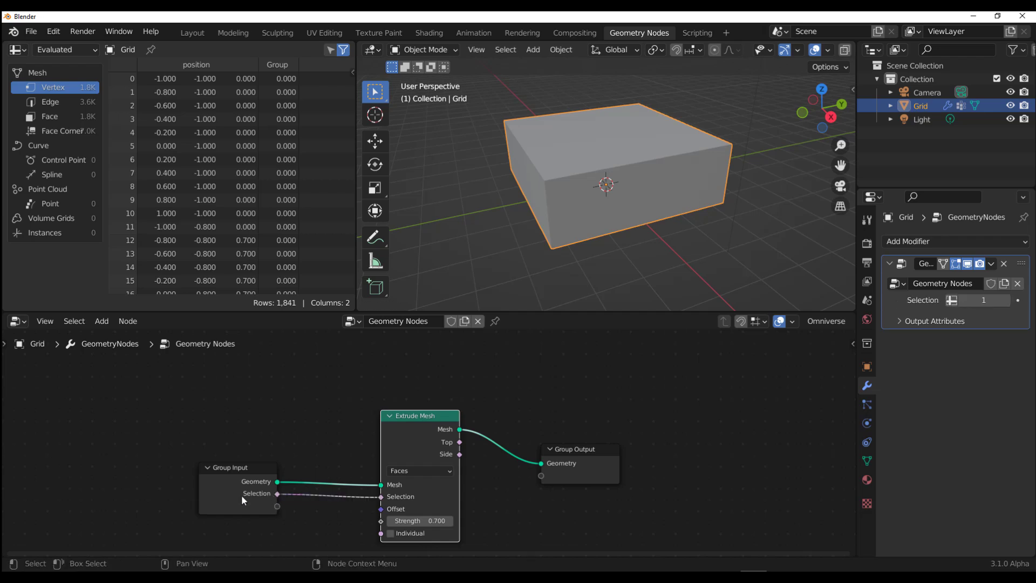
# Switch the modifier's Selection input to an attribute and assign the vertex group named Group to it.
pyautogui.click(953, 300)
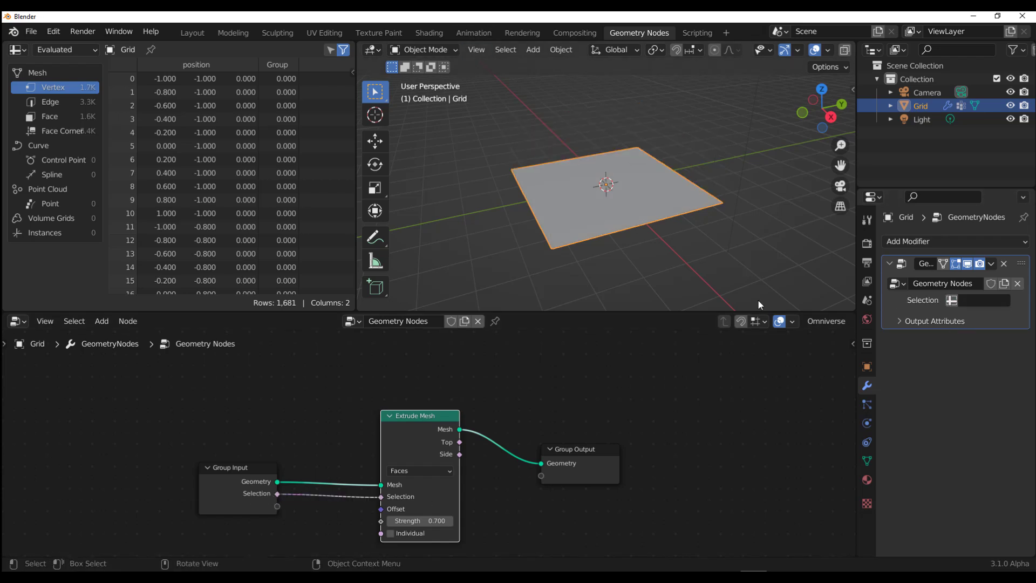
pyautogui.click(980, 300)
pyautogui.click(905, 389)
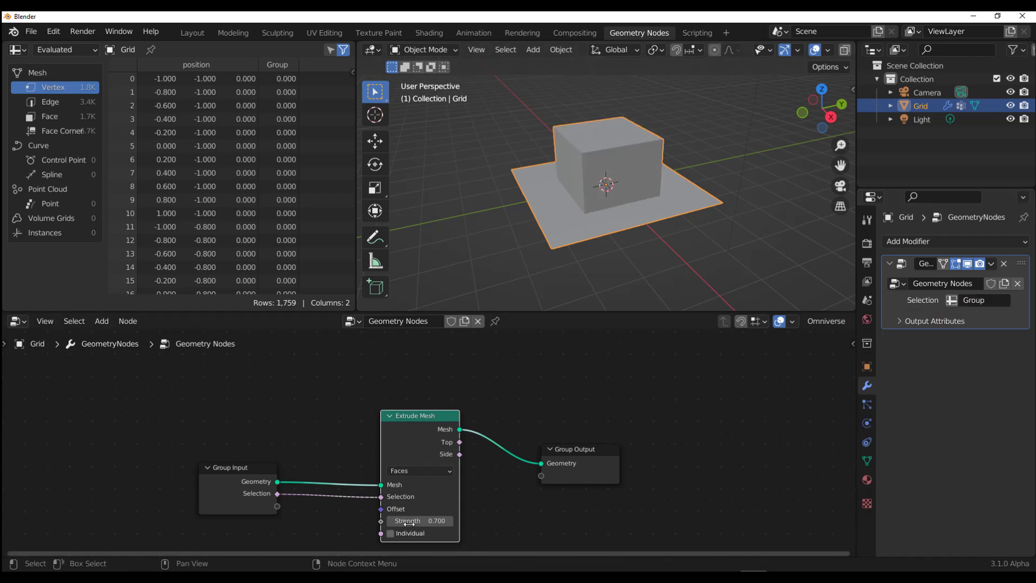
# Set the Extrude Mesh strength to 0.800 and move the Group Output node farther away from it.
pyautogui.moveTo(421, 520)
pyautogui.mouseDown()
pyautogui.moveTo(464, 520)
pyautogui.moveTo(410, 522)
pyautogui.mouseUp()
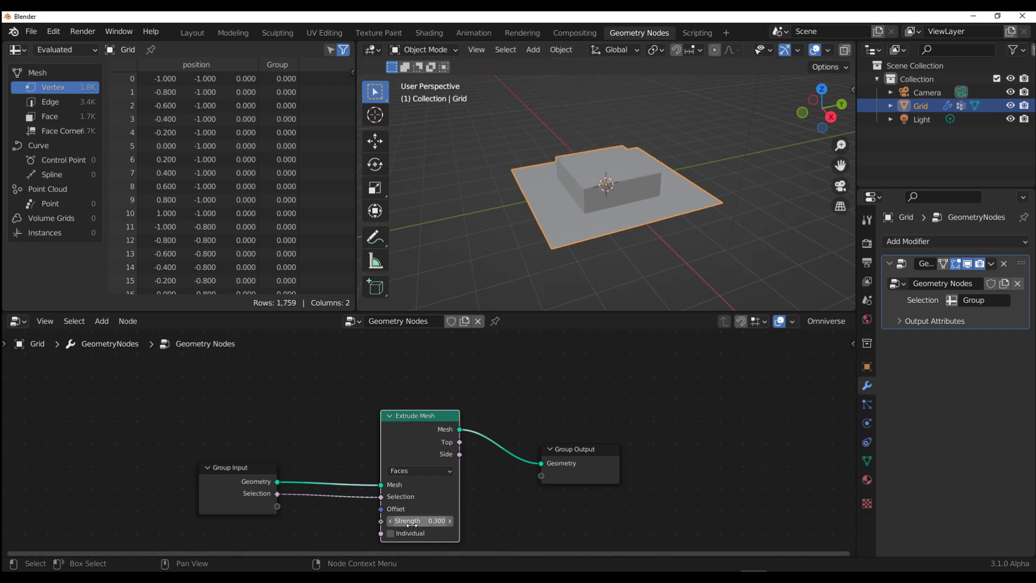
pyautogui.hotkey('ctrl', 'z')
pyautogui.moveTo(573, 475); pyautogui.dragTo(702, 447)
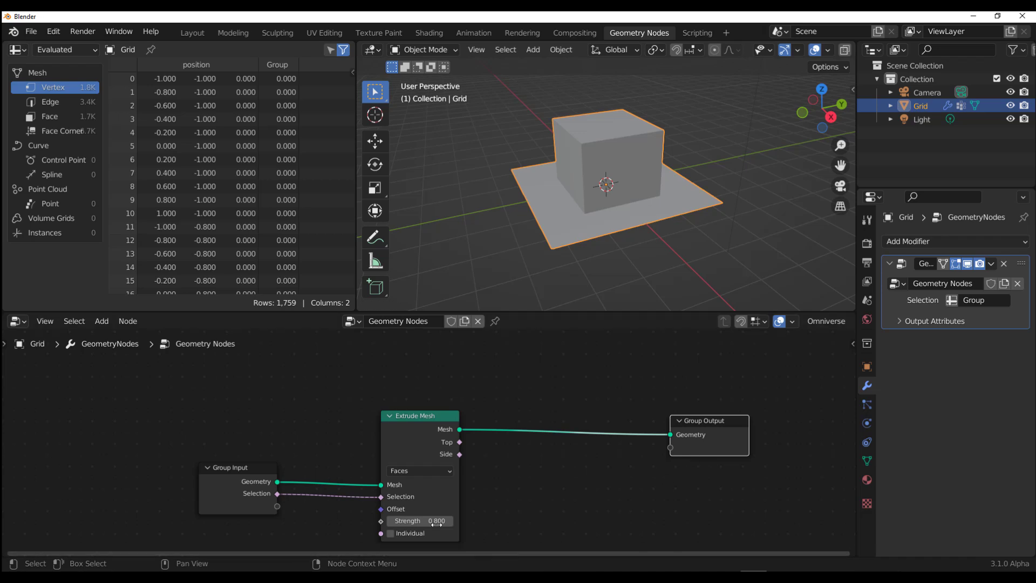
# Try the Individual option and the Edges and Vertices modes on the Extrude Mesh node, returning it to Faces with Individual off.
pyautogui.click(391, 534)
pyautogui.click(392, 534)
pyautogui.click(407, 470)
pyautogui.click(415, 496)
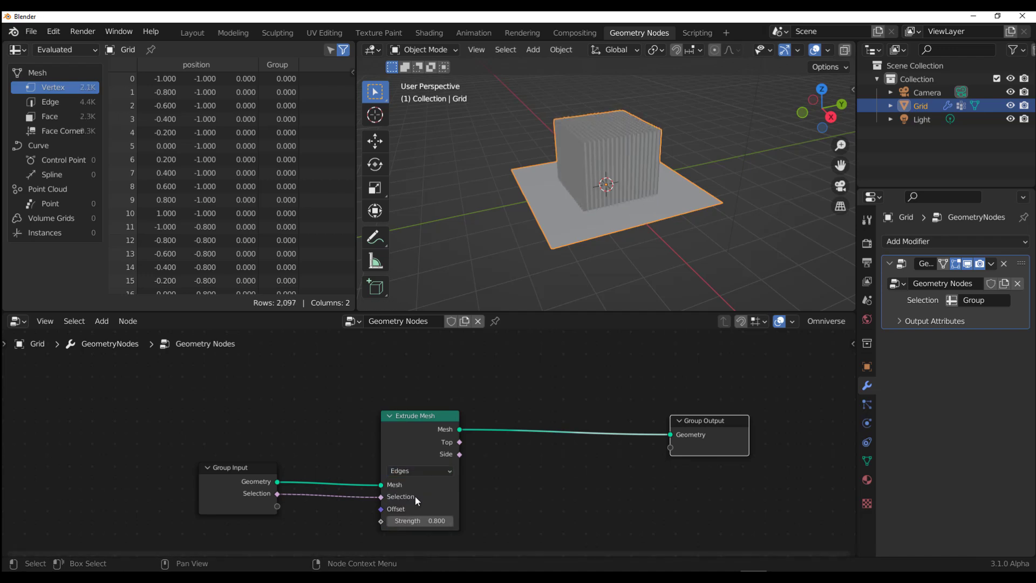
pyautogui.click(417, 472)
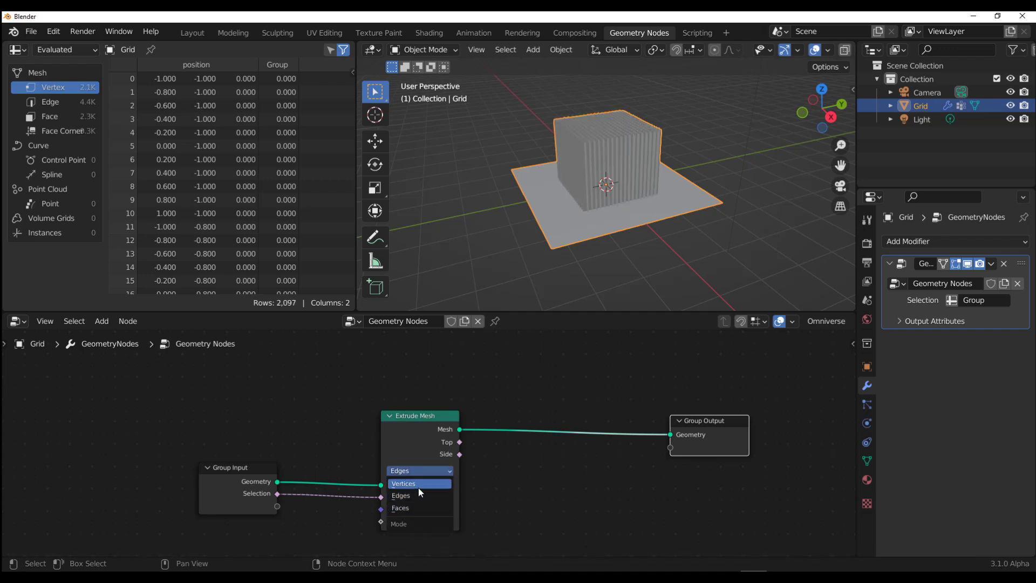
pyautogui.click(419, 485)
pyautogui.click(418, 471)
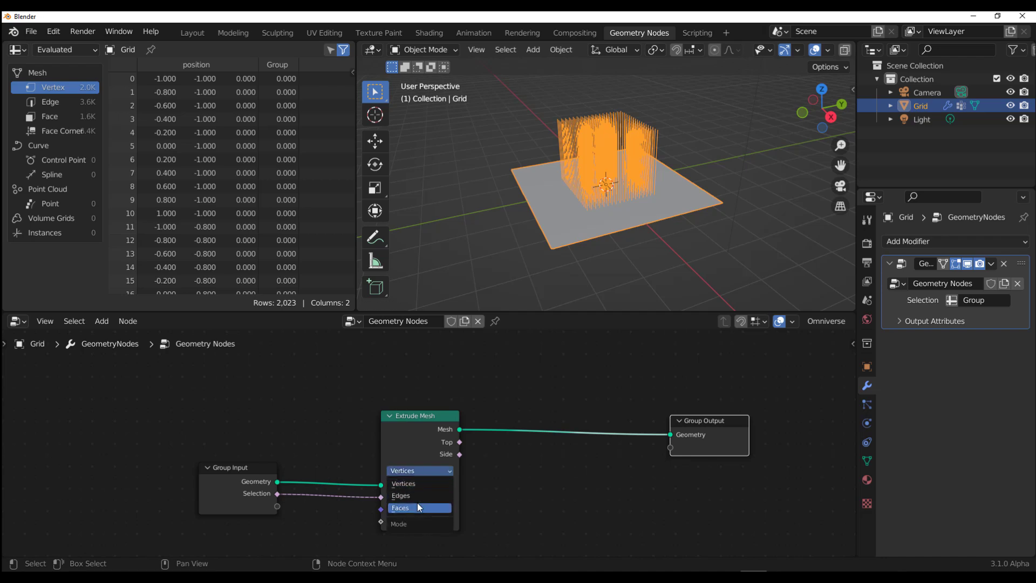
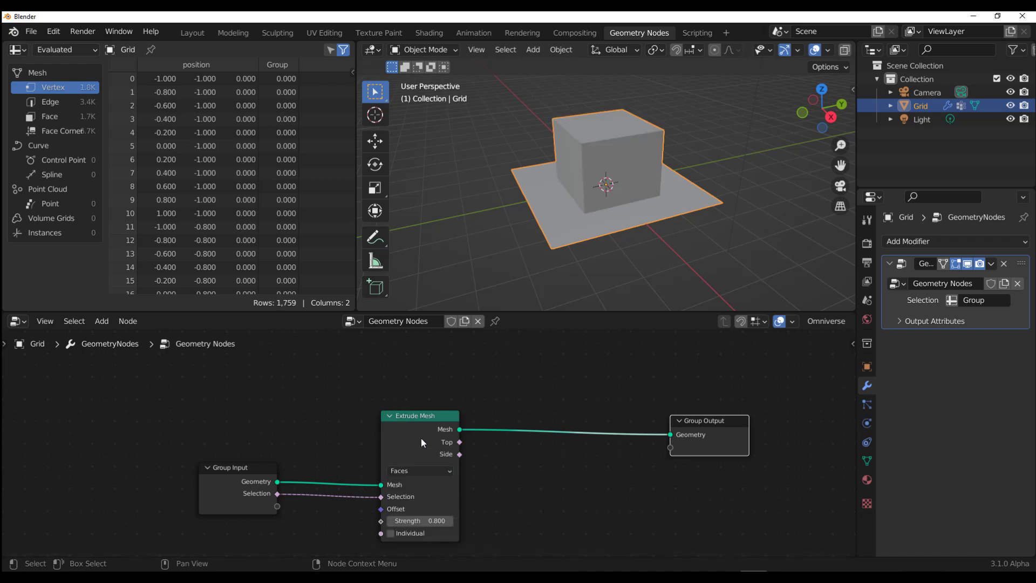
pyautogui.click(563, 501)
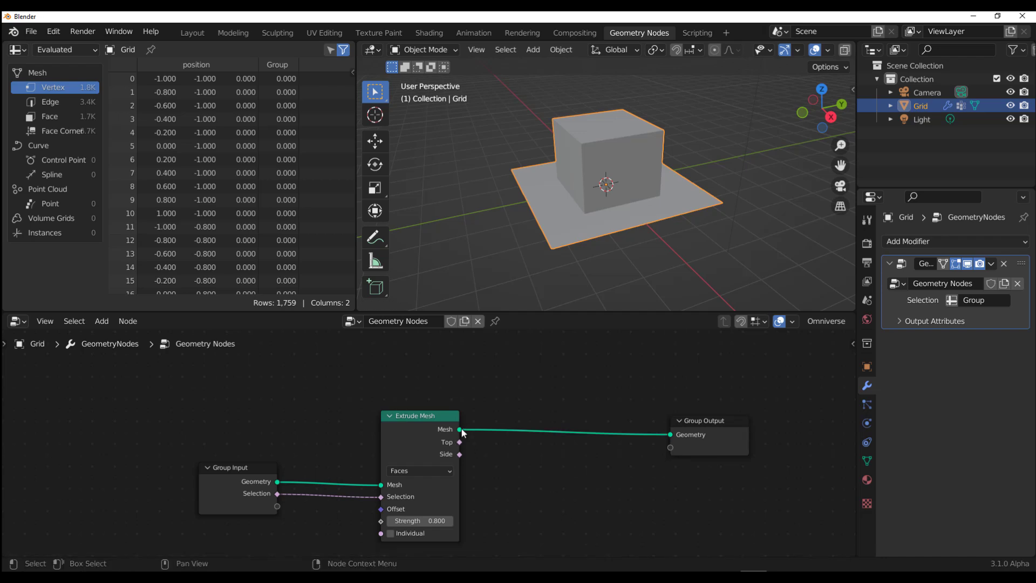
# Insert a Scale Elements node between Extrude Mesh and Group Output, linking the Mesh output to its Geometry input.
pyautogui.moveTo(459, 429); pyautogui.dragTo(605, 370)
pyautogui.write('scal')
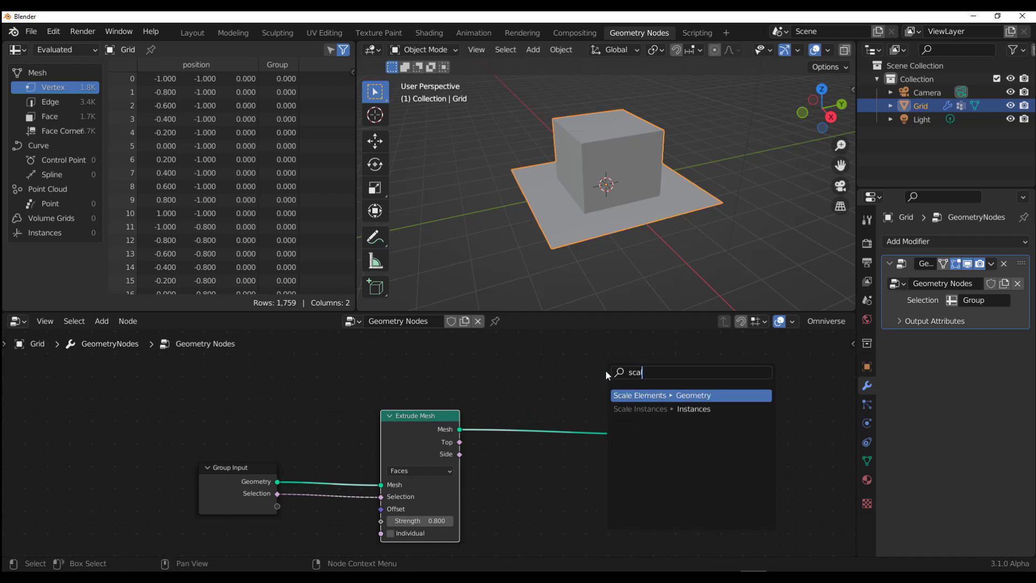
pyautogui.click(663, 397)
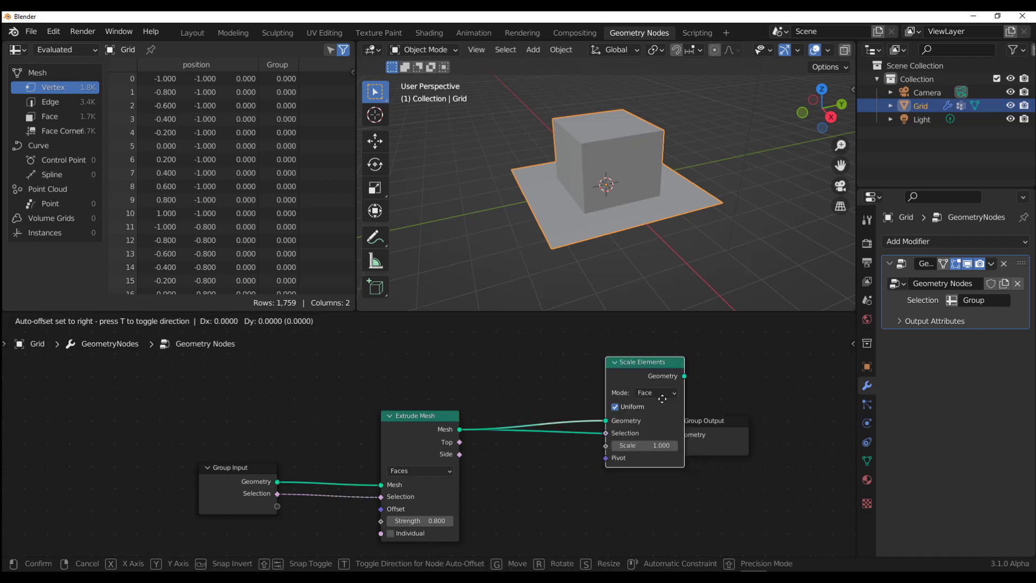
pyautogui.click(574, 436)
pyautogui.moveTo(594, 413); pyautogui.dragTo(671, 437)
pyautogui.scroll(2, 550, 459)
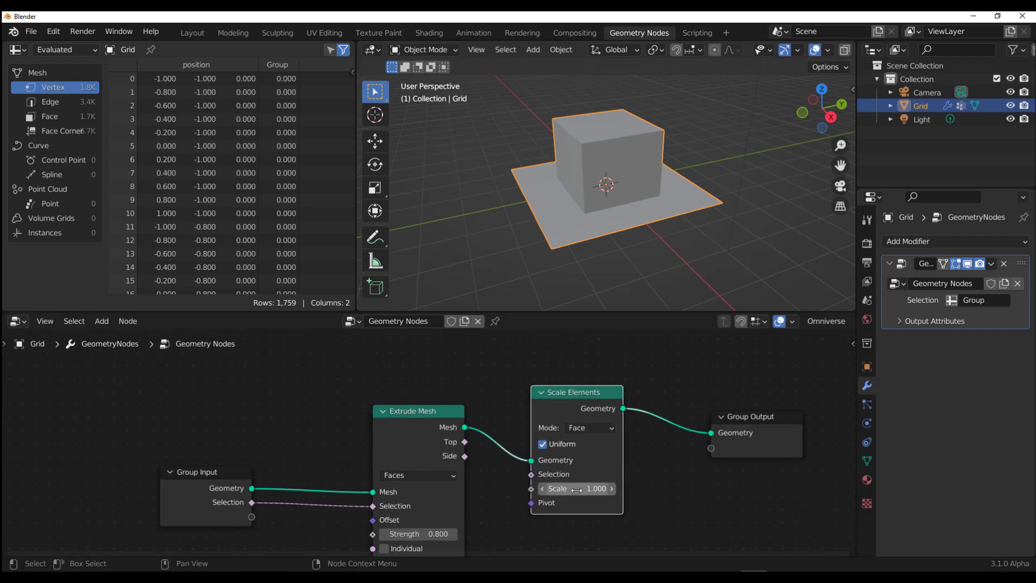
# Try Scale Elements with Extrude Mesh's Top output as Selection at scale 1.400, and with Side as Selection at scale -0.700.
pyautogui.moveTo(579, 489); pyautogui.dragTo(540, 489)
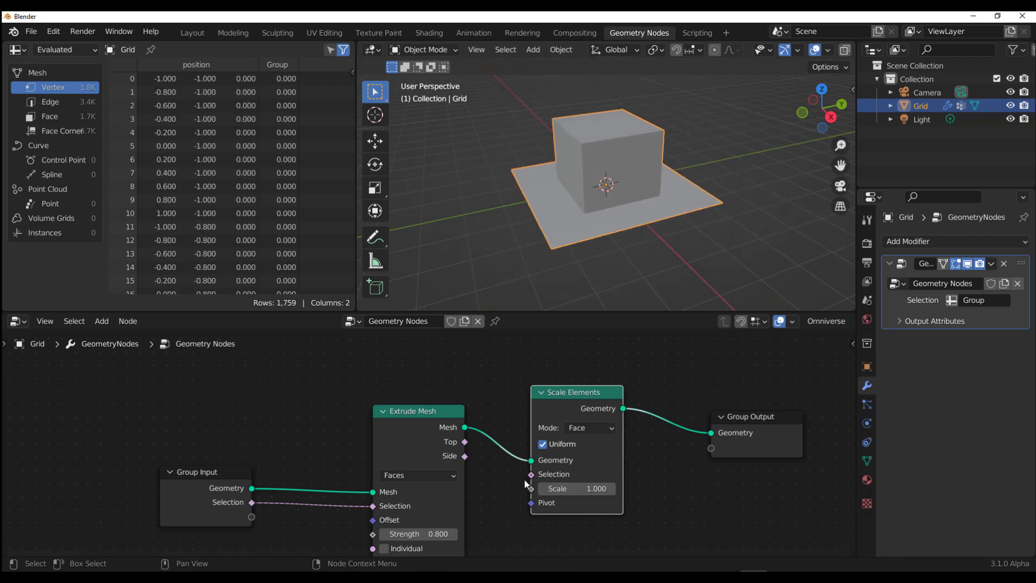
pyautogui.moveTo(440, 457); pyautogui.dragTo(572, 487)
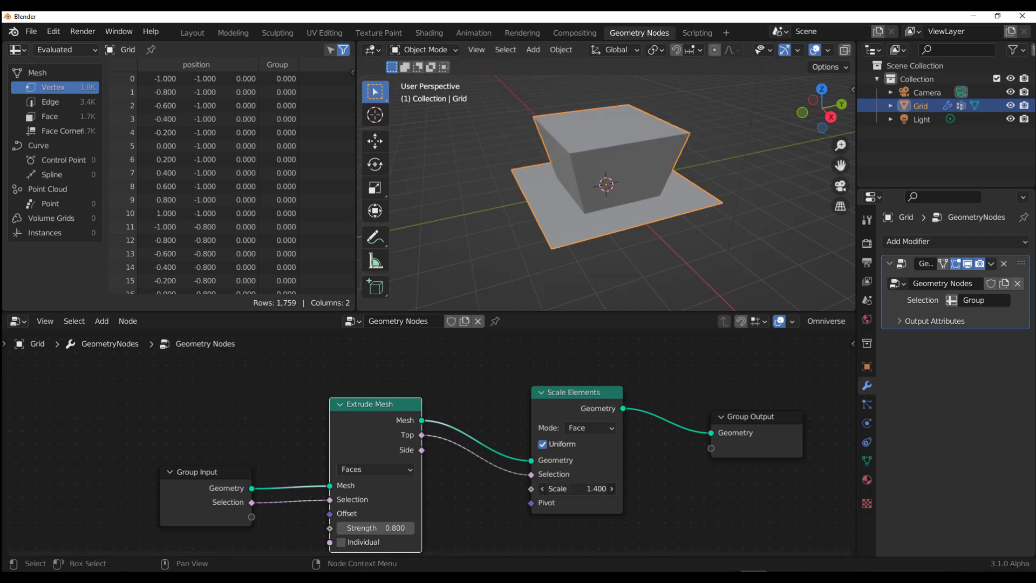
pyautogui.moveTo(423, 450); pyautogui.dragTo(532, 475)
pyautogui.moveTo(575, 488); pyautogui.dragTo(550, 488)
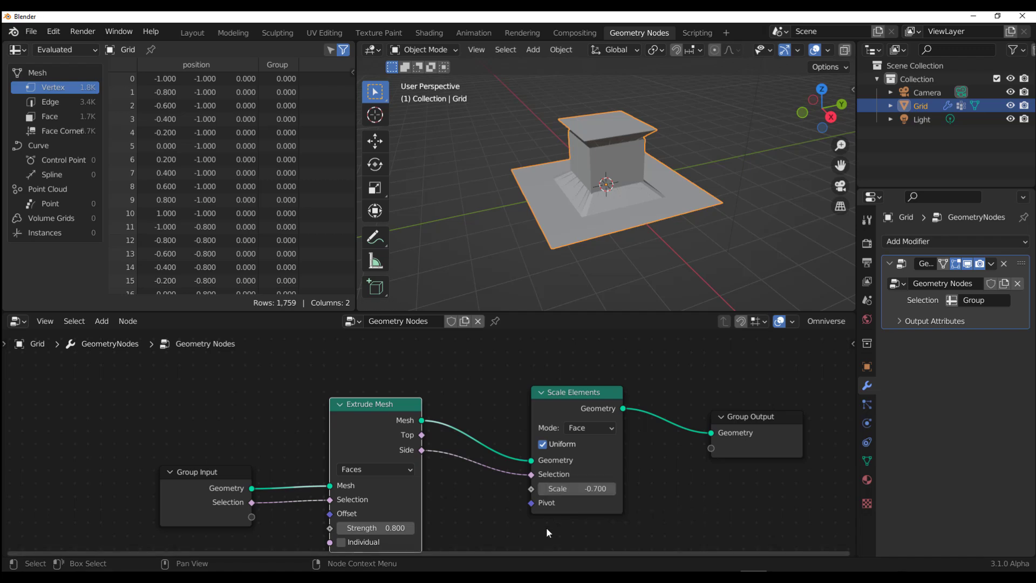
# Replace the Side link by exposing Scale Elements' Selection as a second group input, and assign the vertex group named Group to it.
pyautogui.moveTo(532, 474); pyautogui.dragTo(523, 522)
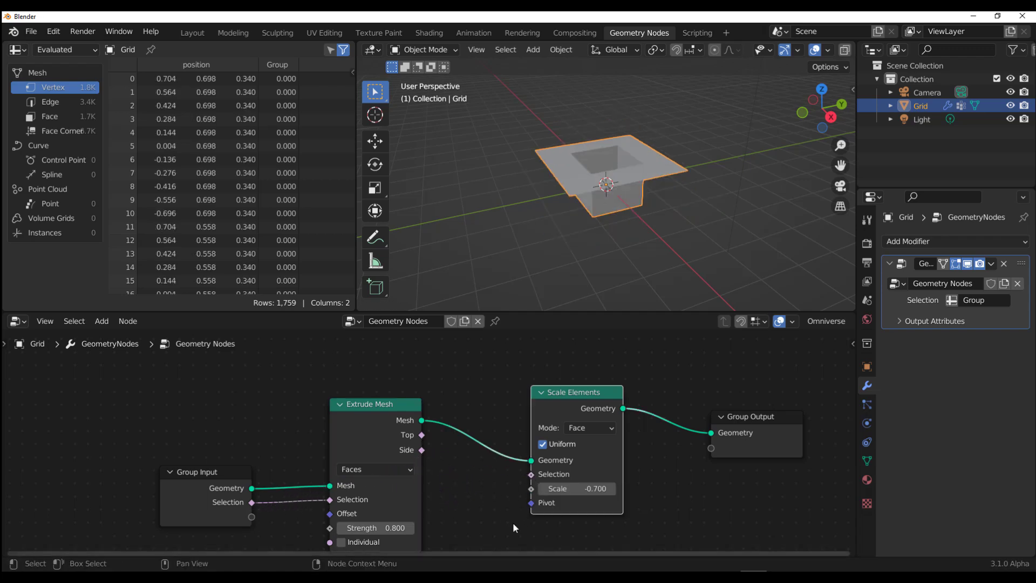
pyautogui.moveTo(531, 474); pyautogui.dragTo(250, 517)
pyautogui.click(217, 513)
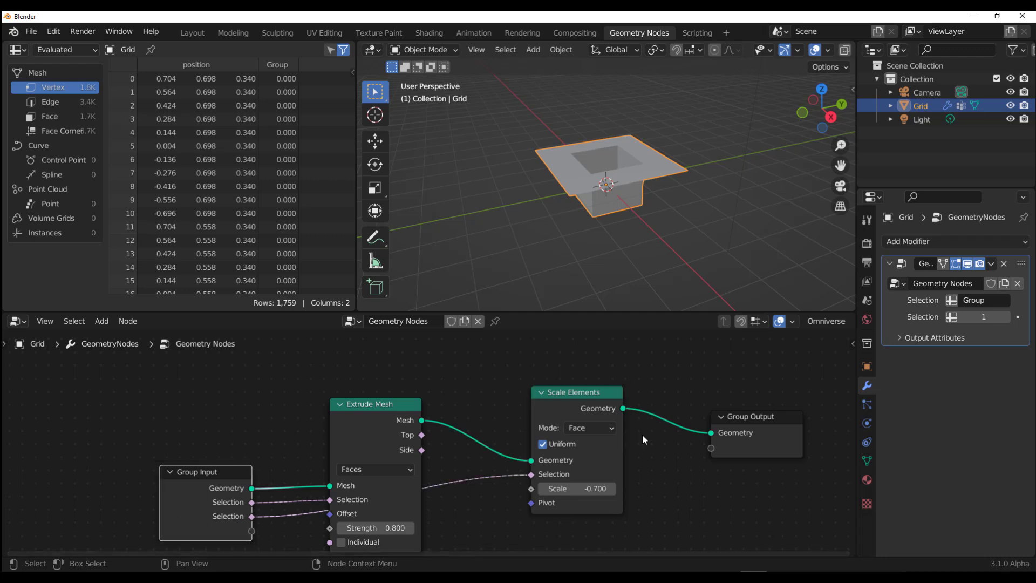
pyautogui.click(951, 318)
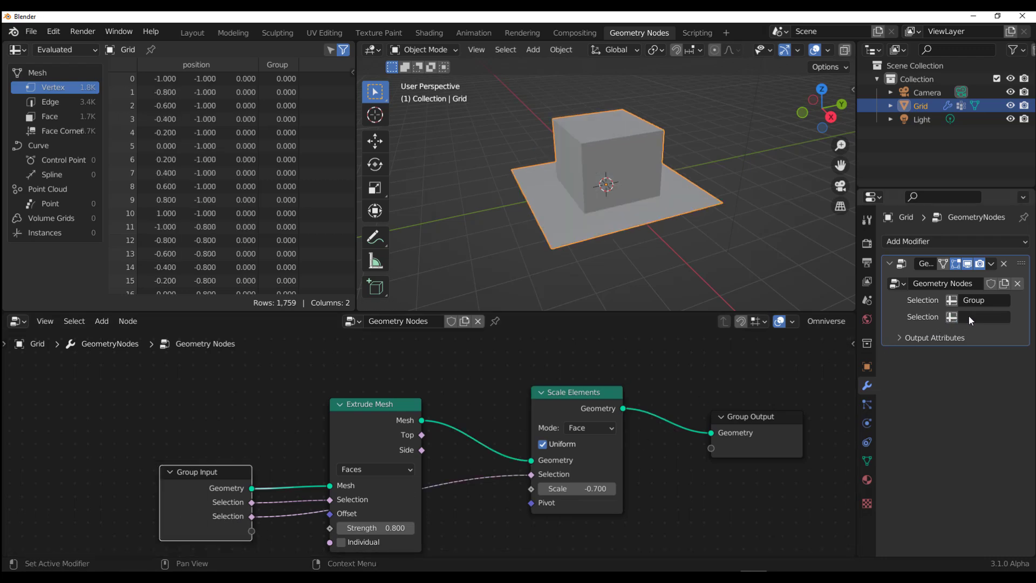
pyautogui.click(970, 316)
pyautogui.click(919, 404)
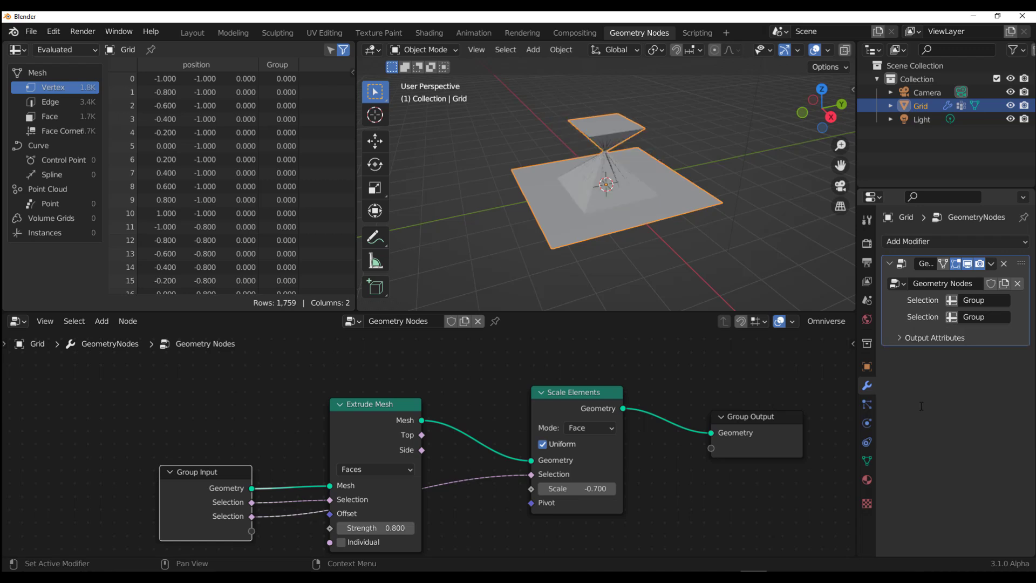
# Set the Scale Elements scale to 0.800 and link Extrude Mesh's Top output to its Selection input.
pyautogui.moveTo(577, 489); pyautogui.dragTo(615, 488)
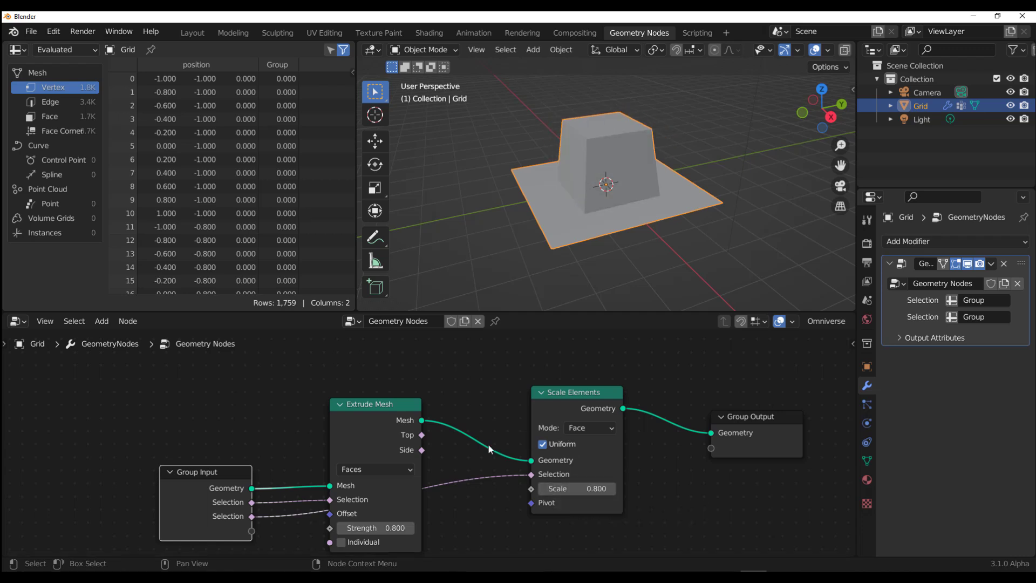
pyautogui.moveTo(421, 435); pyautogui.dragTo(534, 476)
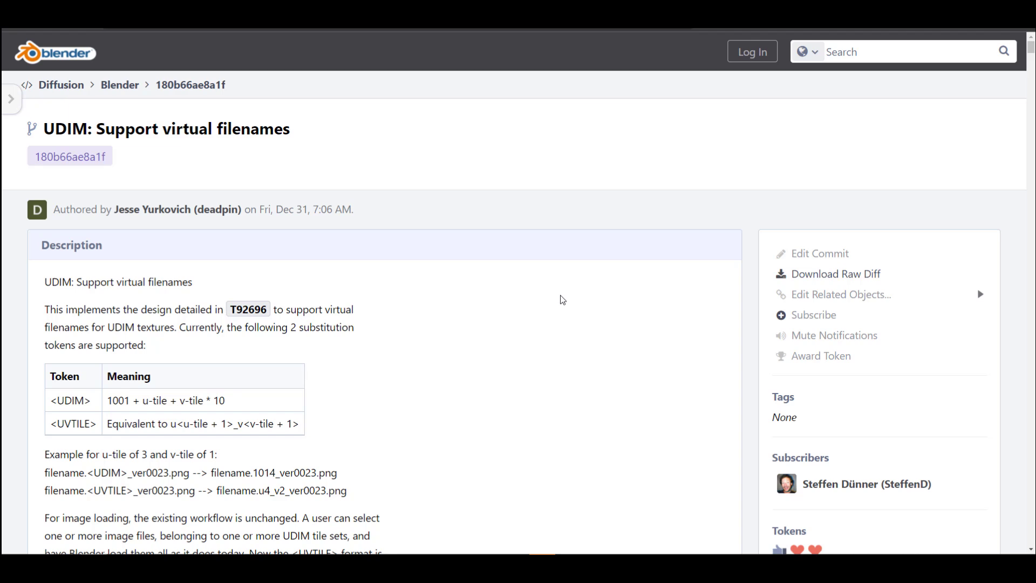
# Switch to the web browser and look through the commit description for UDIM: Support virtual filenames.
pyautogui.scroll(-10, 408, 259)
pyautogui.scroll(10, 409, 258)
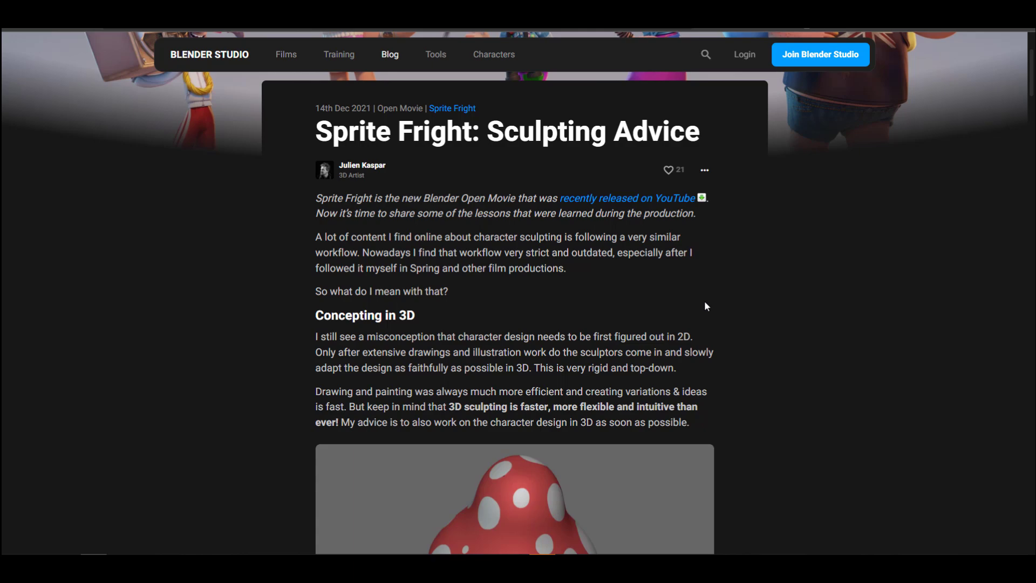
# Read through the Blender Studio article Sprite Fright: Sculpting Advice, from concepting in 3D to style guides and handovers.
pyautogui.scroll(-7, 705, 304)
pyautogui.scroll(-3, 705, 306)
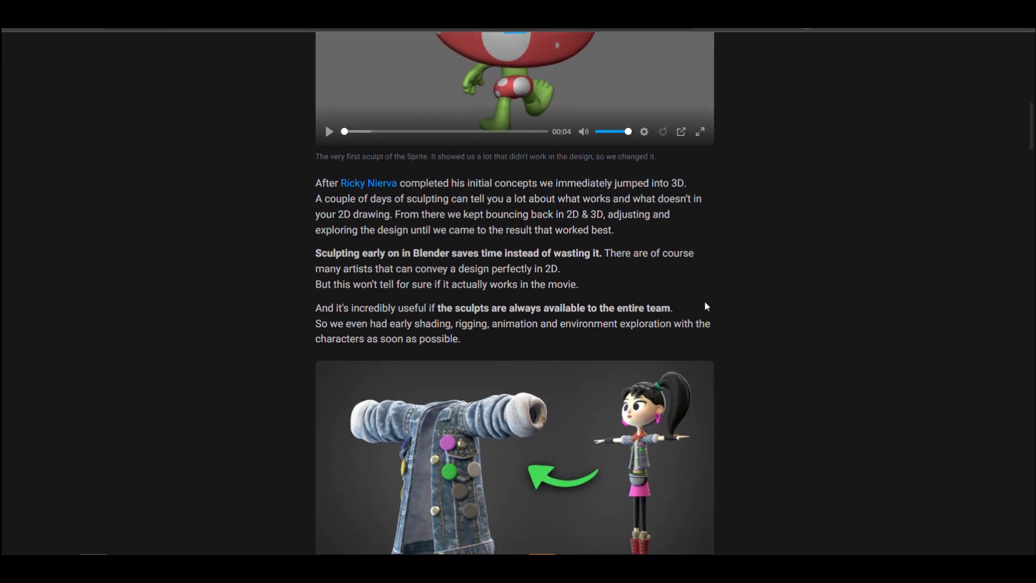
pyautogui.scroll(-8, 649, 304)
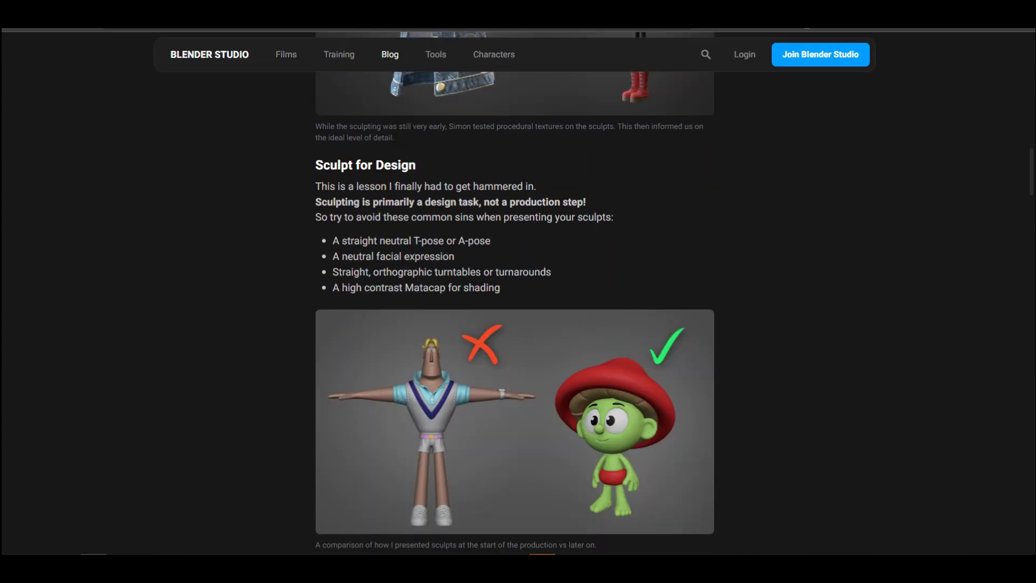
pyautogui.scroll(-20, 631, 292)
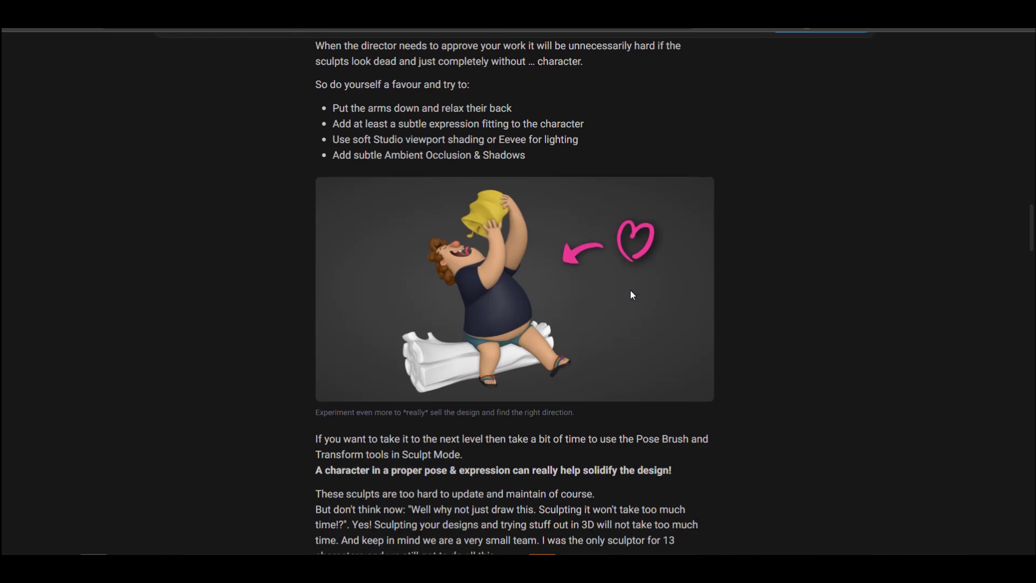
pyautogui.scroll(-20, 631, 291)
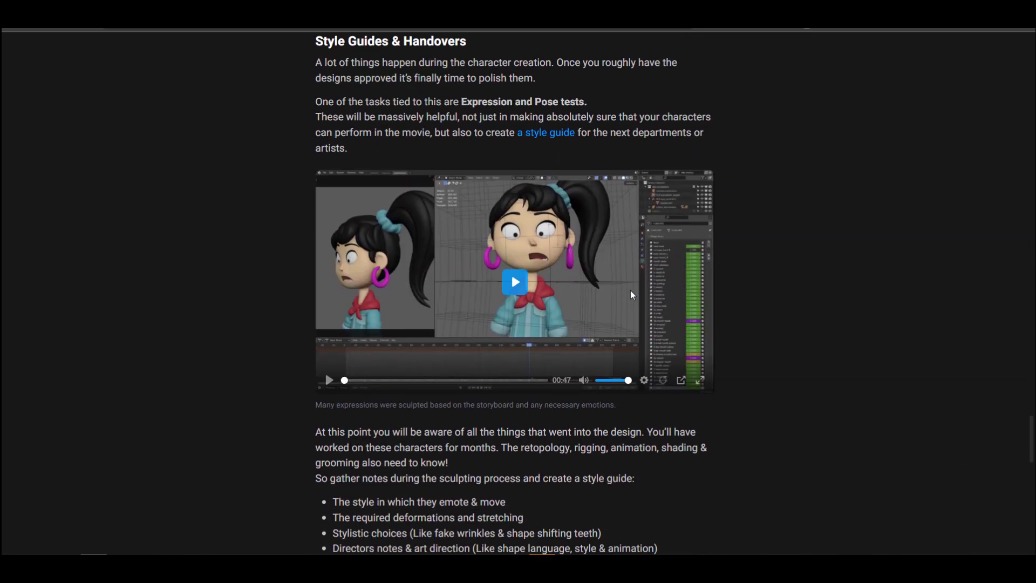
pyautogui.scroll(-5, 631, 294)
pyautogui.scroll(-1, 633, 295)
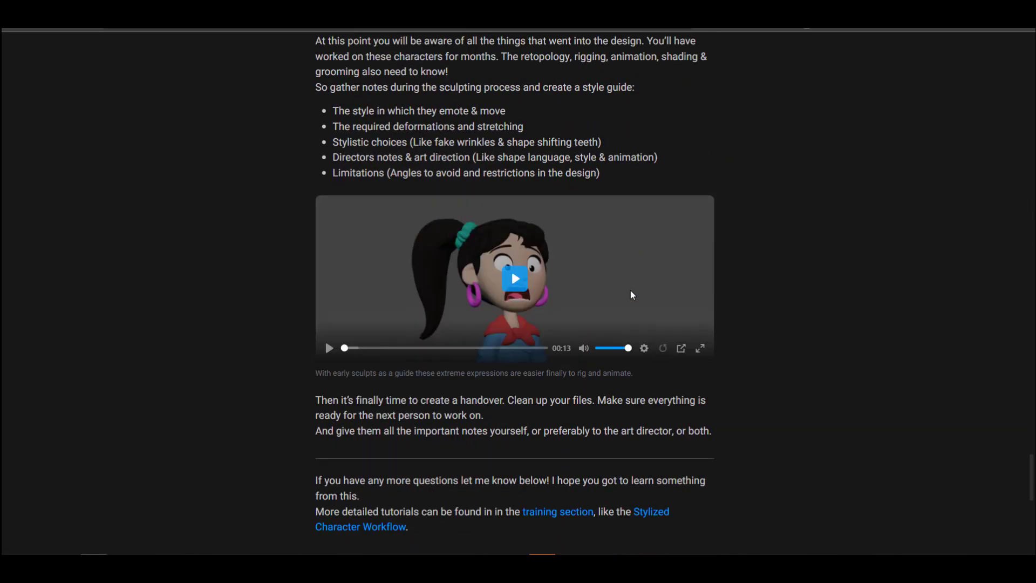
pyautogui.scroll(20, 631, 291)
pyautogui.scroll(15, 631, 290)
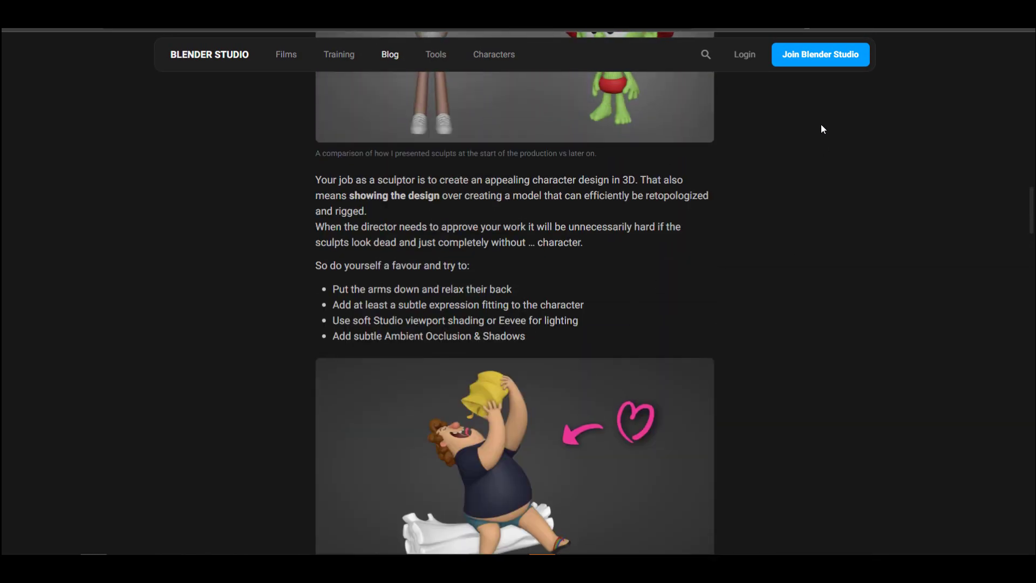
pyautogui.scroll(10, 525, 376)
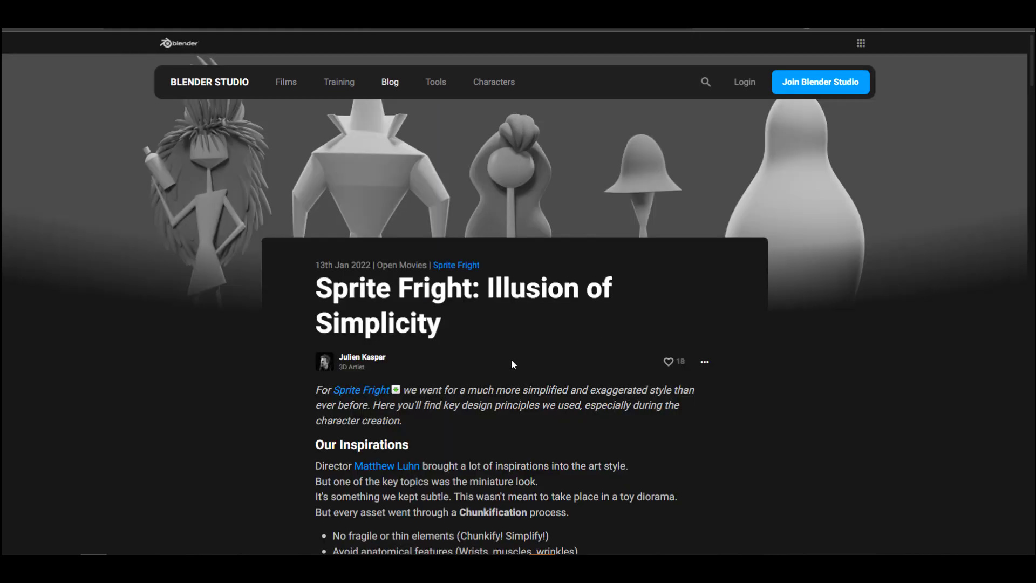
# Read through the Blender Studio article Sprite Fright: Illusion of Simplicity, from the inspirations and Simplexity principle to head shapes, teeth and fake wrinkles.
pyautogui.scroll(-2, 524, 296)
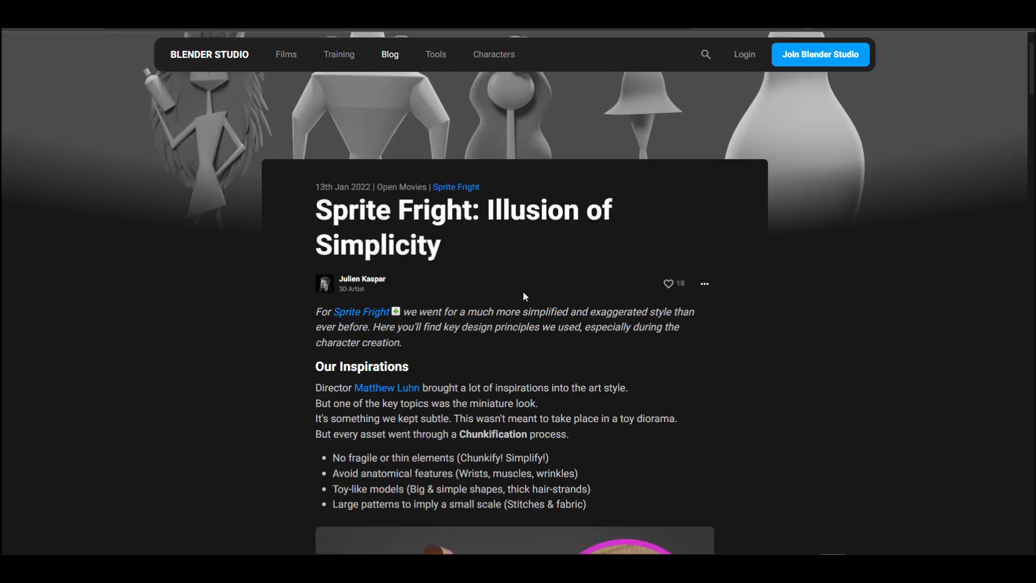
pyautogui.scroll(-4, 523, 294)
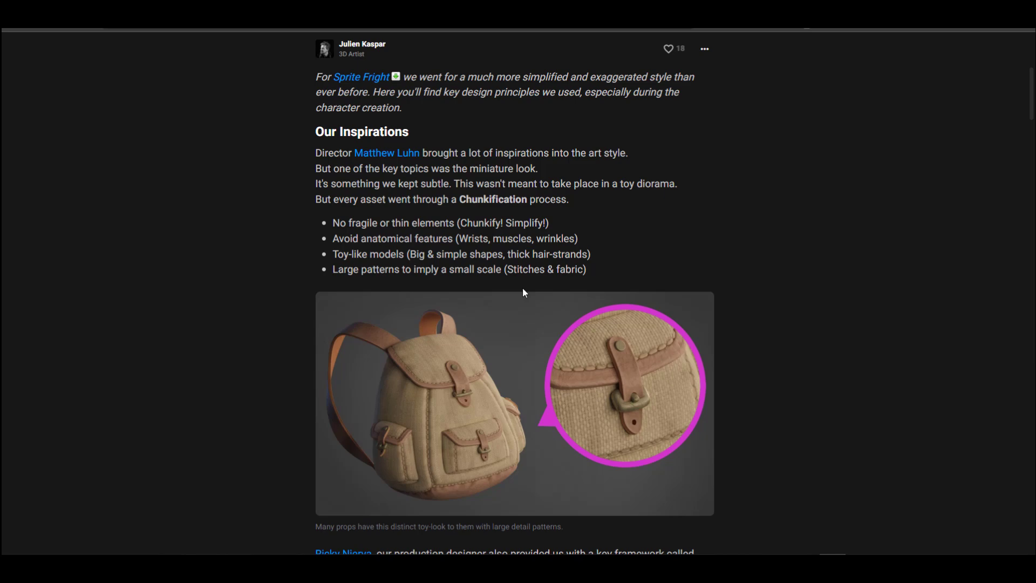
pyautogui.scroll(-15, 522, 287)
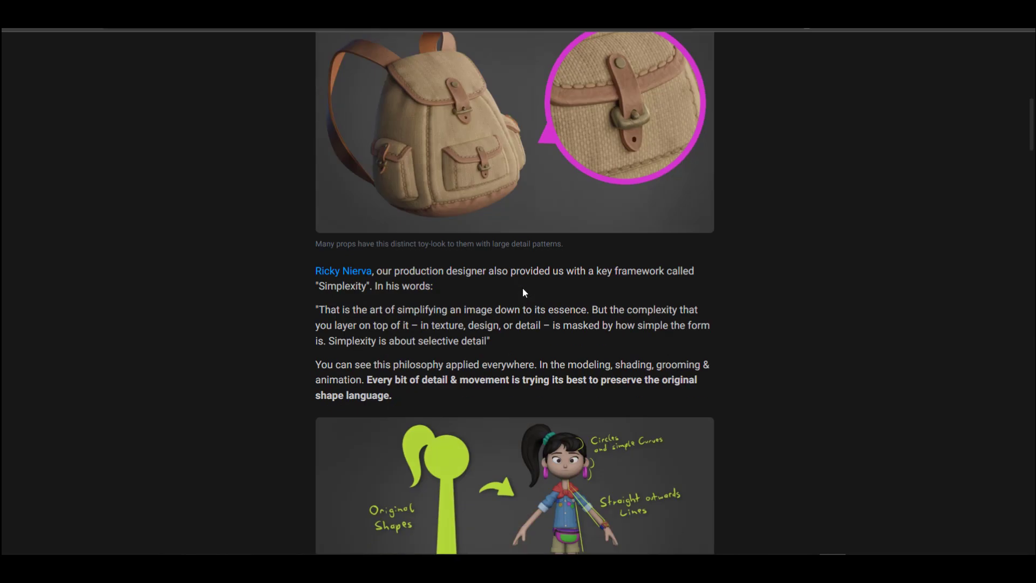
pyautogui.scroll(-10, 521, 278)
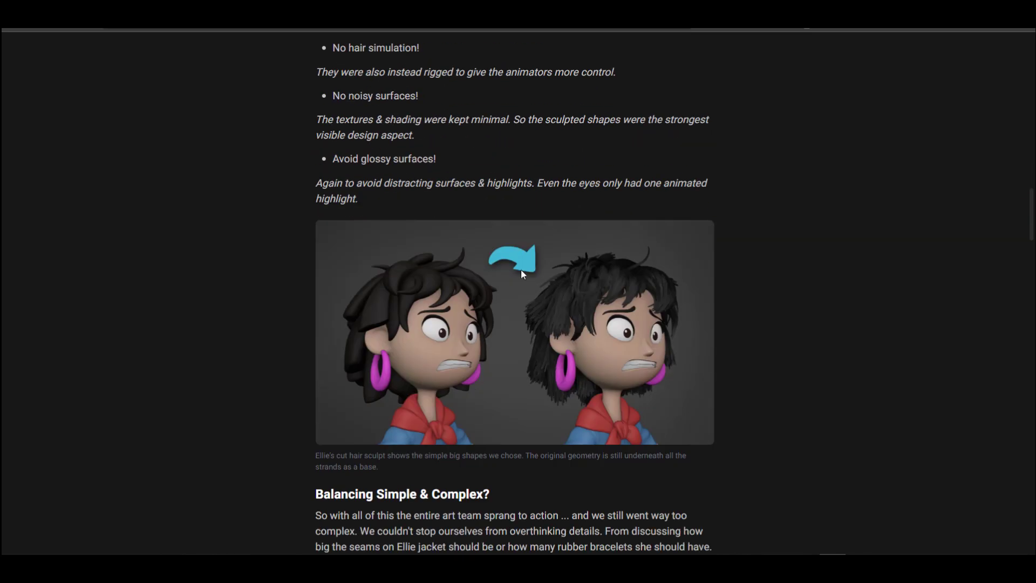
pyautogui.scroll(-7, 521, 275)
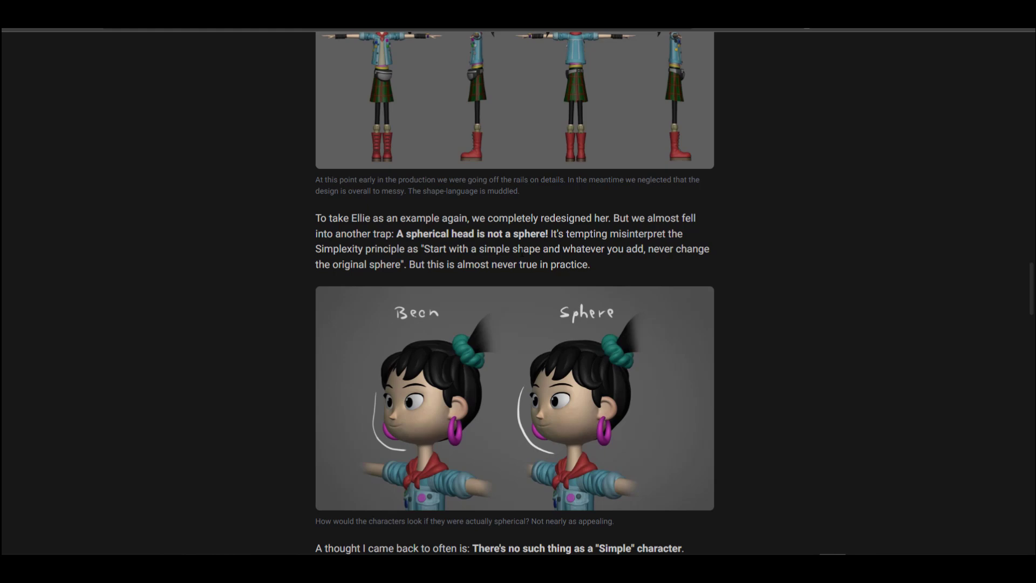
pyautogui.scroll(-10, 521, 250)
pyautogui.scroll(-7, 468, 263)
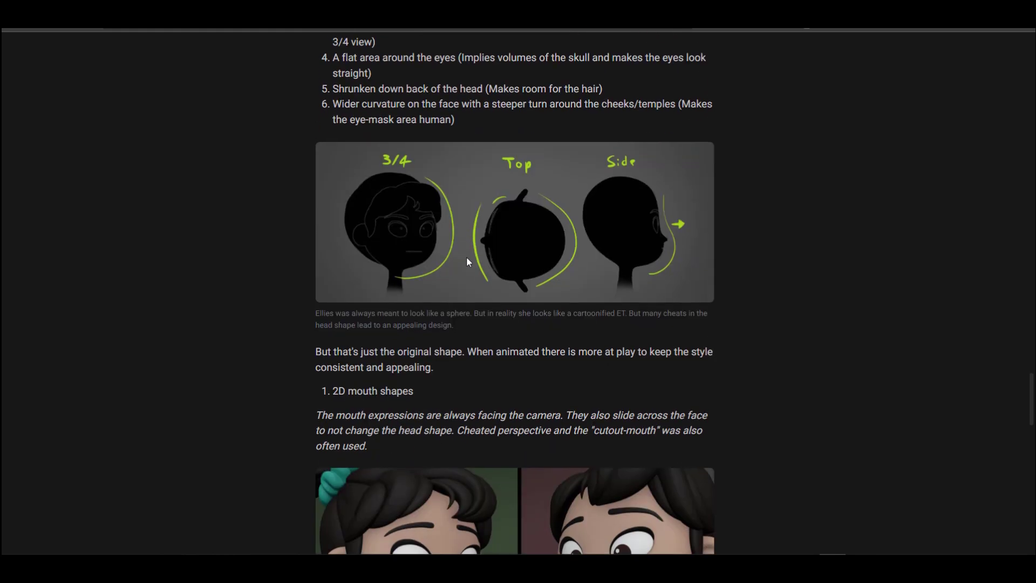
pyautogui.scroll(-13, 467, 262)
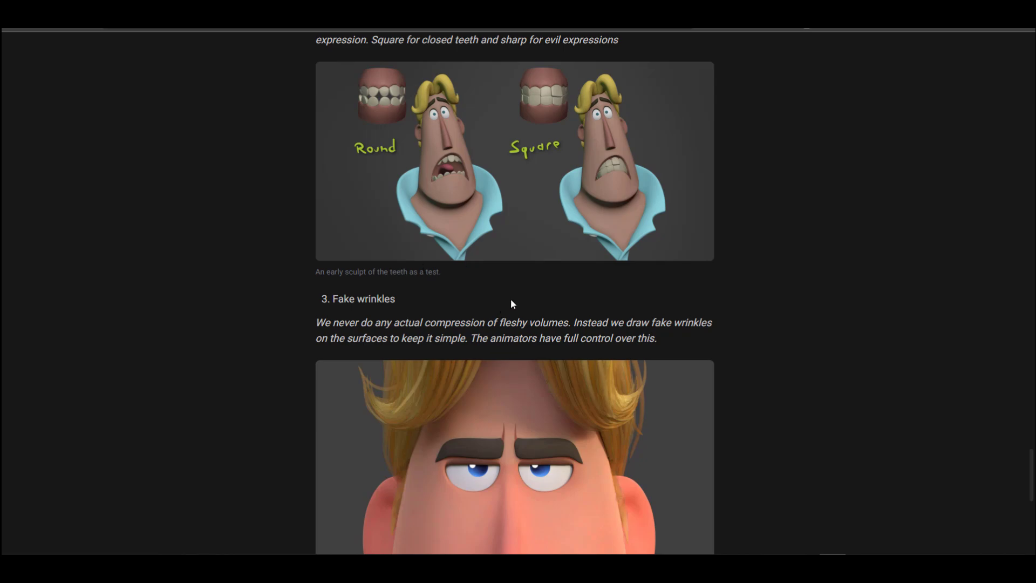
pyautogui.scroll(-4, 511, 299)
pyautogui.scroll(20, 591, 174)
pyautogui.scroll(10, 592, 175)
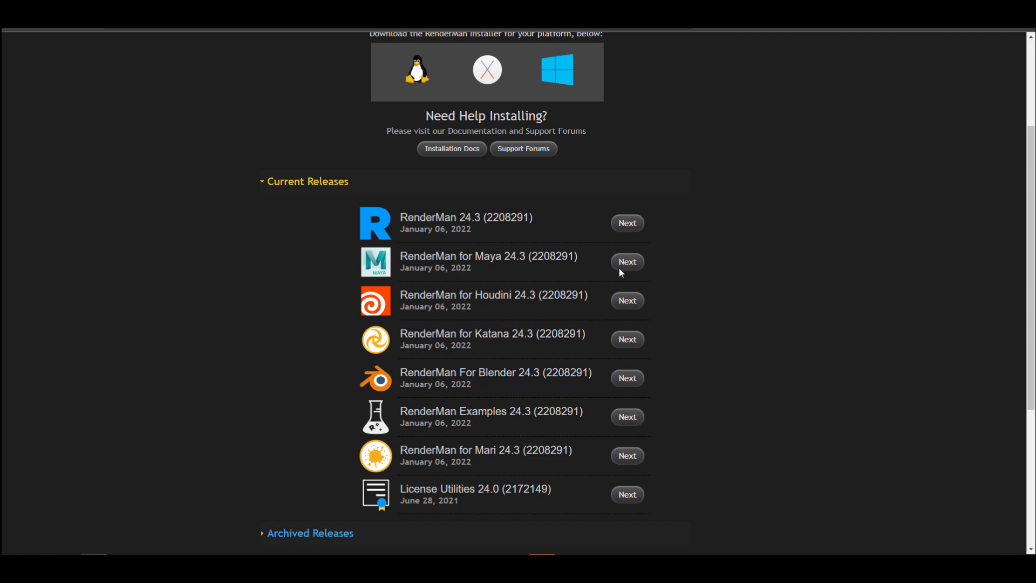
# Look over the RenderMan 24.3 release list and the QBlocker add-on's features and creator pages on Gumroad.
pyautogui.scroll(-5, 549, 354)
pyautogui.scroll(8, 550, 353)
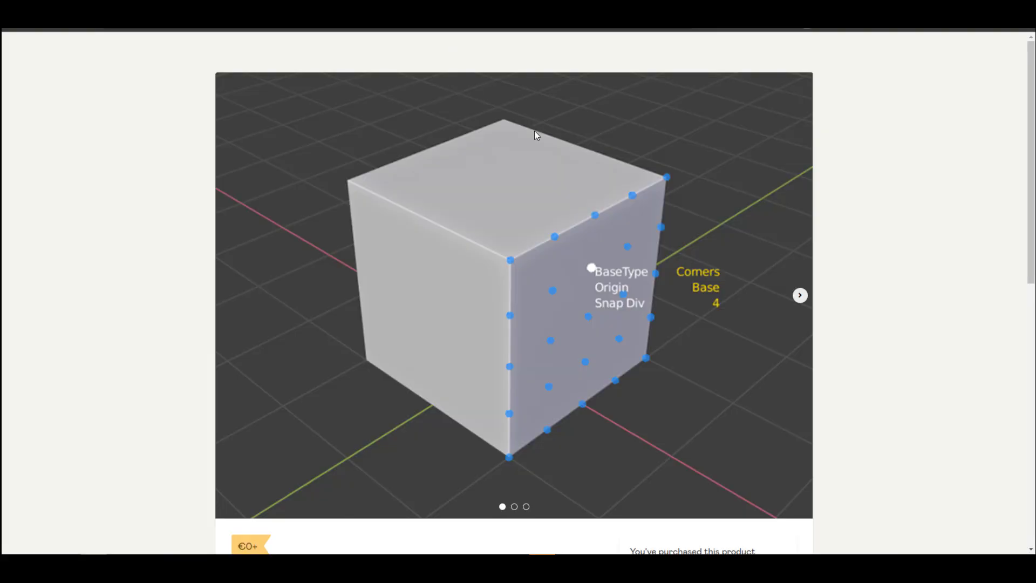
pyautogui.scroll(-7, 721, 209)
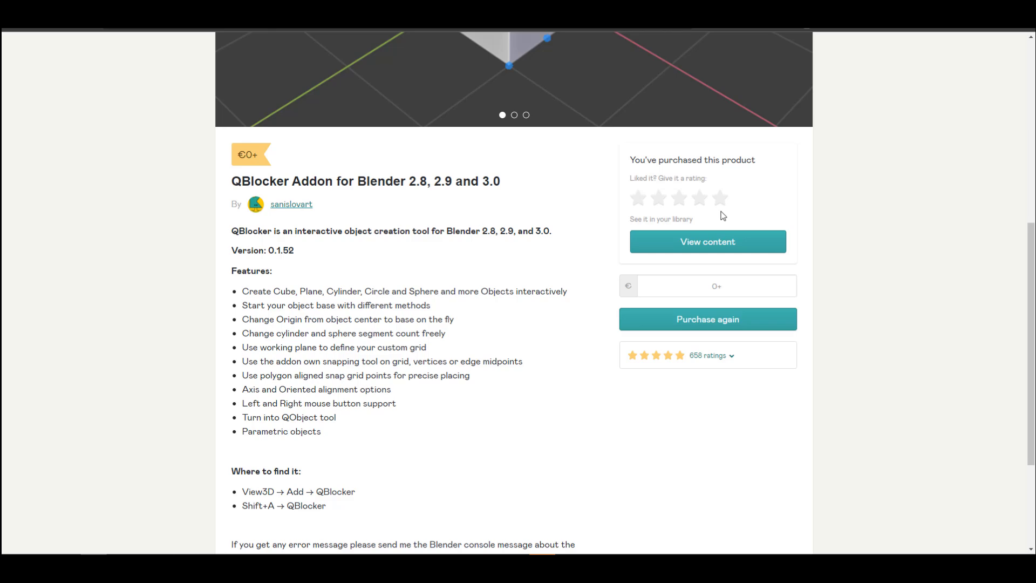
pyautogui.scroll(2, 352, 329)
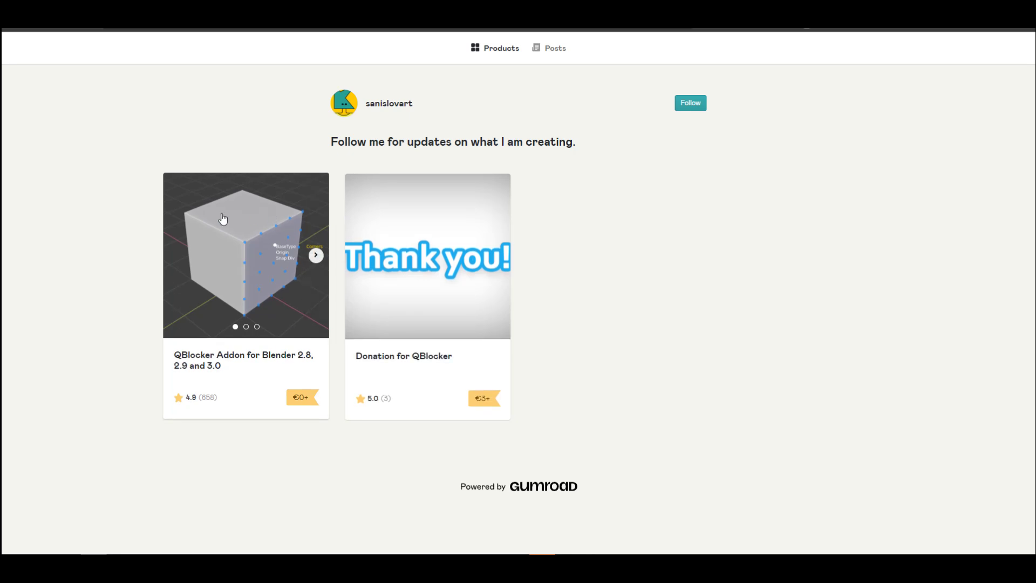
pyautogui.click(215, 307)
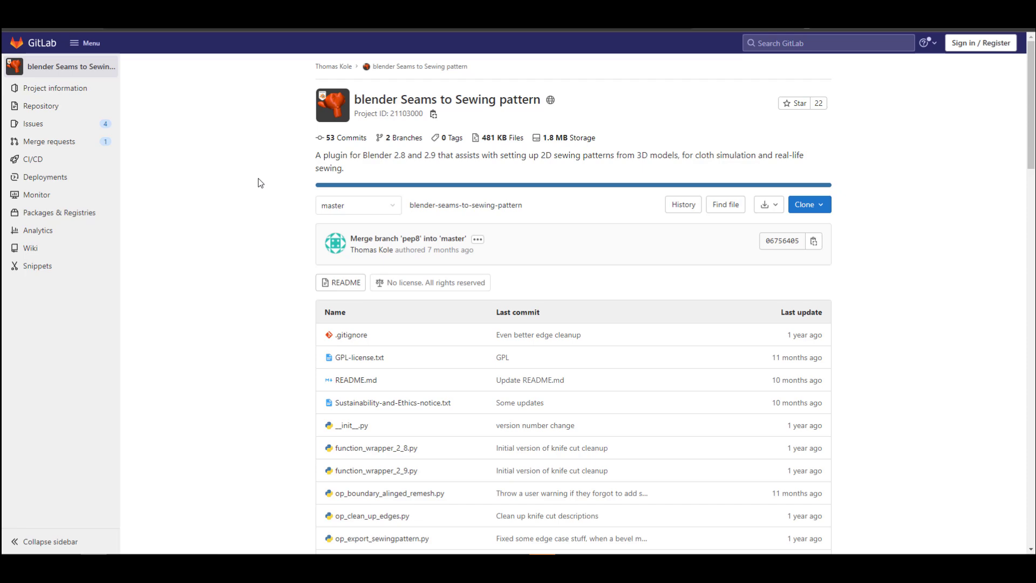
# Examine the blender Seams to Sewing pattern project on GitLab, covering its file list, installation notes, brief overview and troubleshooting.
pyautogui.scroll(-15, 258, 182)
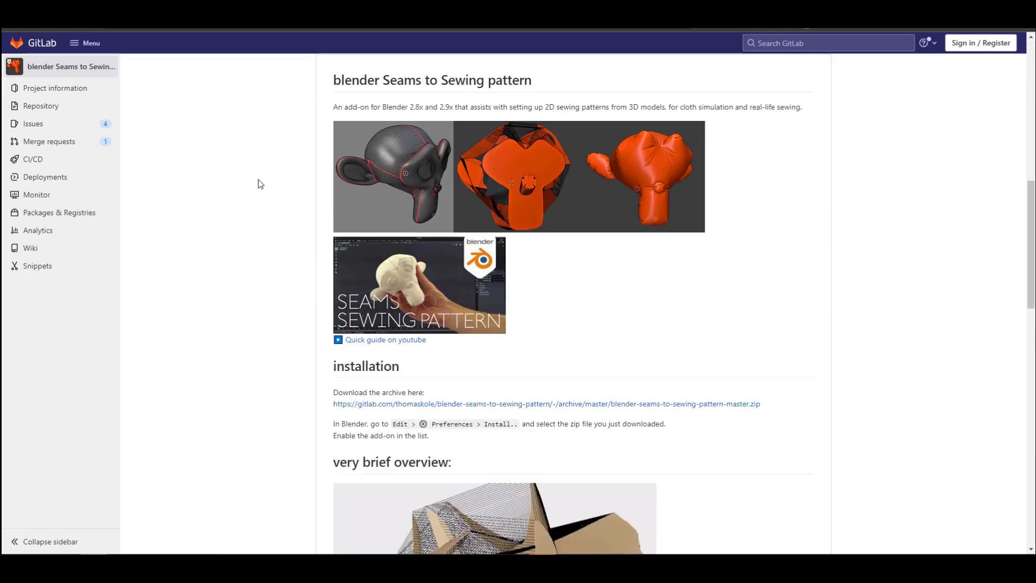
pyautogui.scroll(1, 260, 184)
pyautogui.scroll(-5, 260, 185)
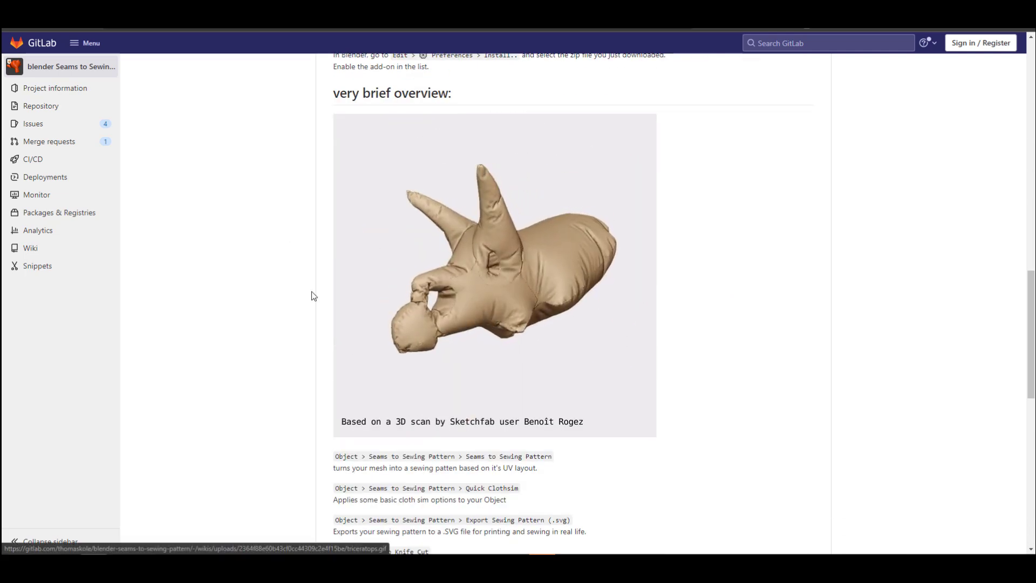
pyautogui.scroll(-6, 453, 243)
pyautogui.scroll(-3, 453, 246)
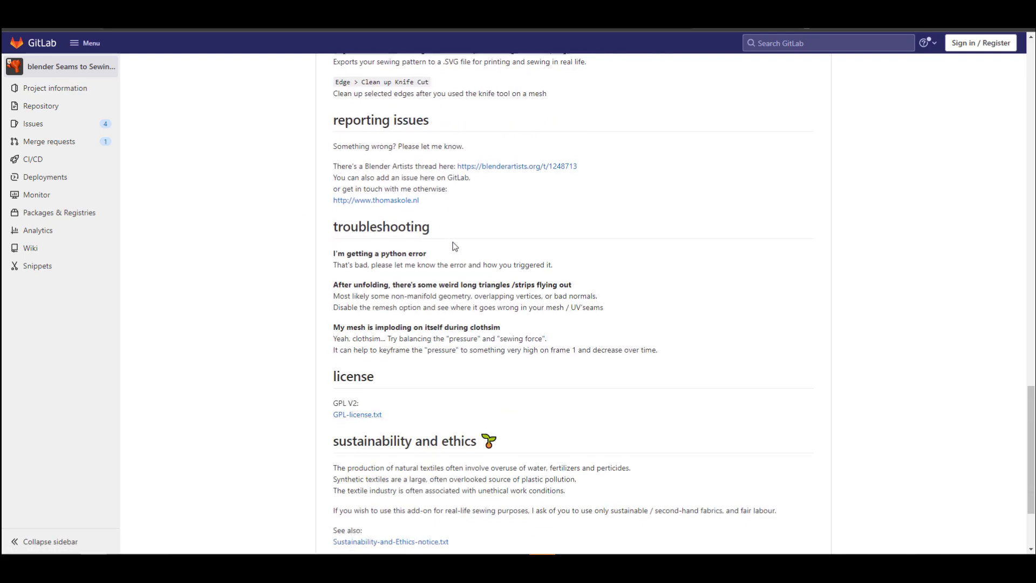
pyautogui.scroll(-3, 453, 247)
pyautogui.scroll(18, 453, 246)
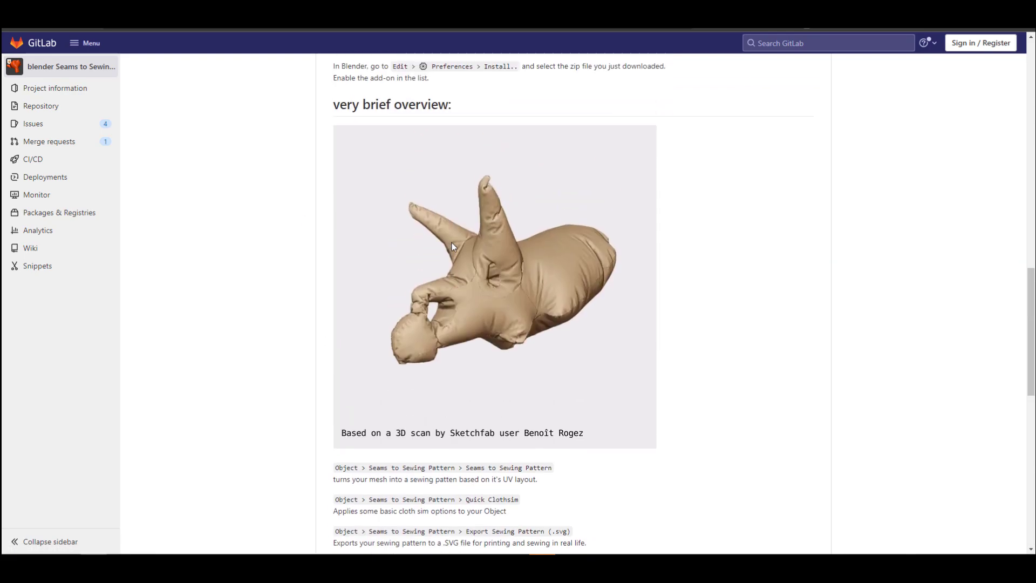
pyautogui.scroll(10, 487, 275)
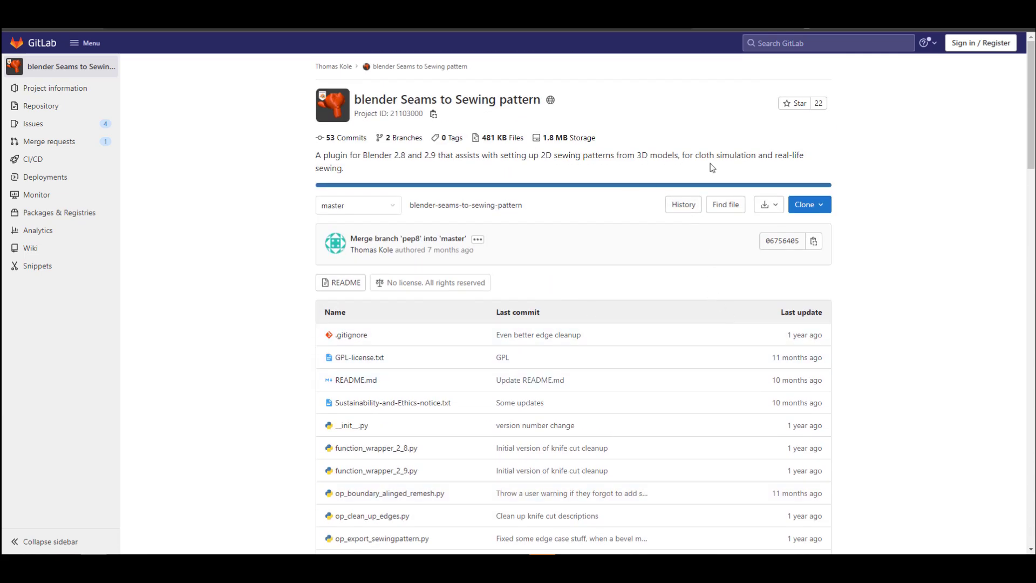
pyautogui.scroll(-6, 712, 168)
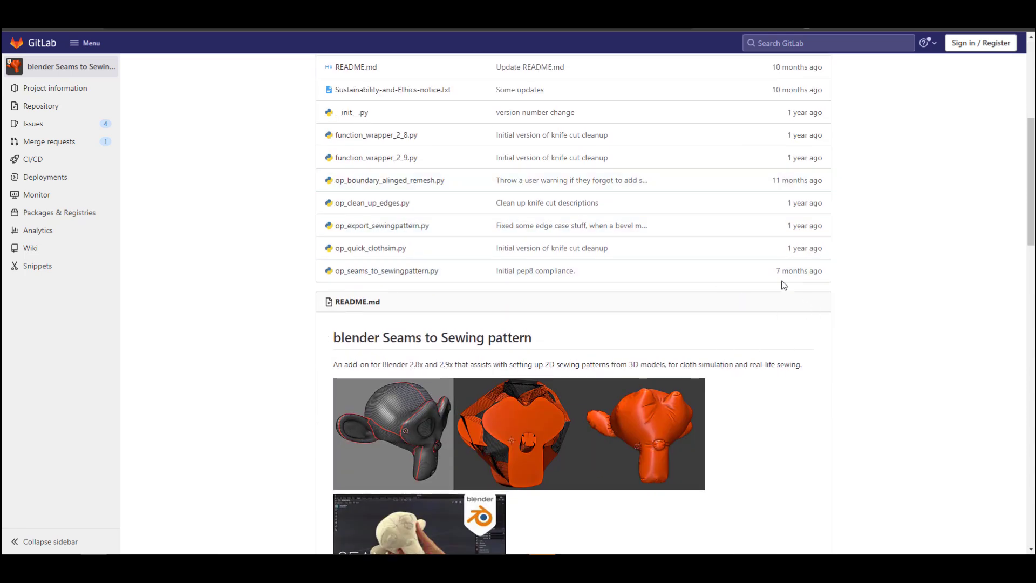
pyautogui.scroll(3, 784, 313)
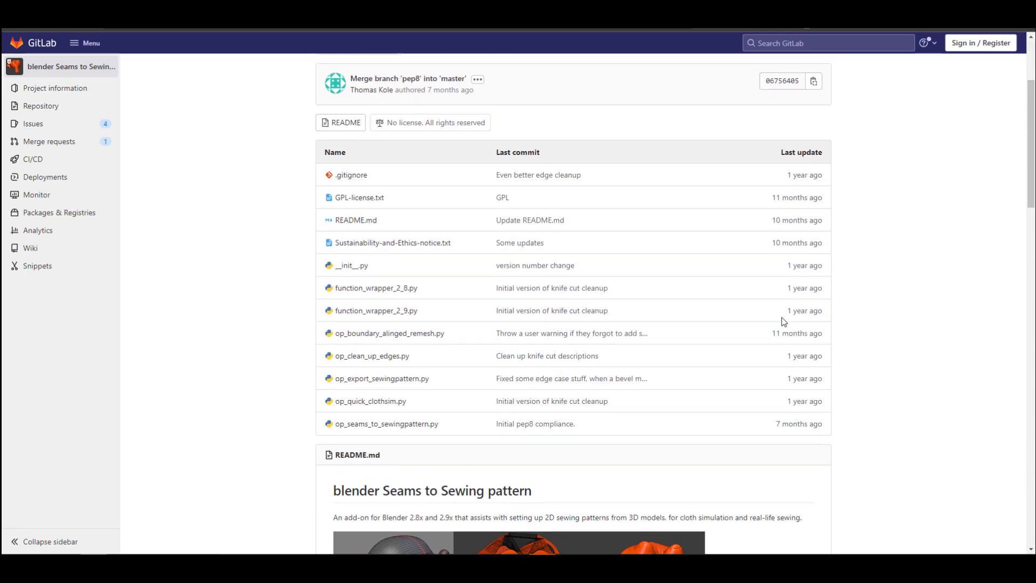
pyautogui.scroll(-1, 696, 300)
pyautogui.scroll(-10, 696, 300)
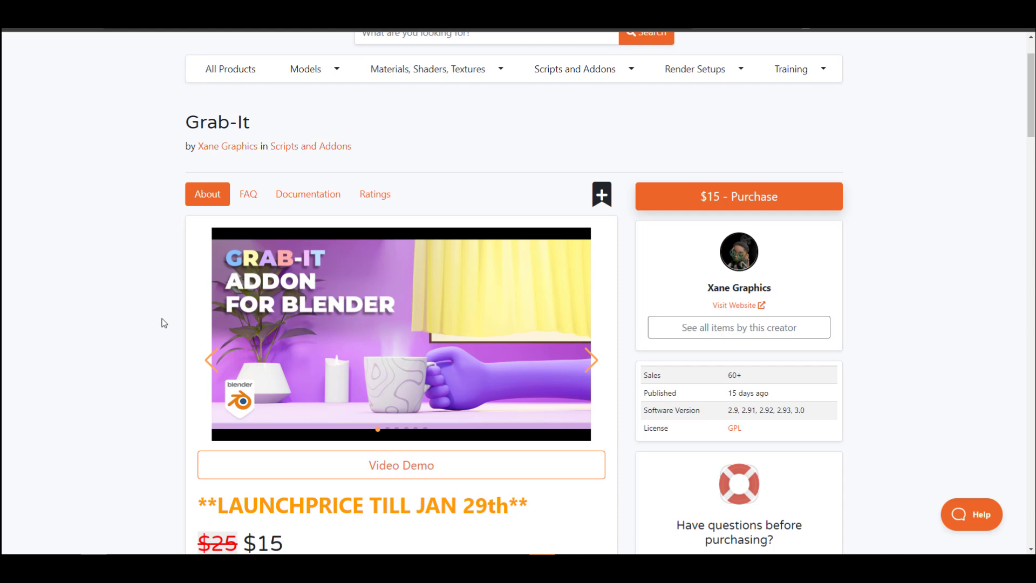
# Look over the Blender Market pages for the Grab-It and Easy House Generator add-ons, including their launch prices and descriptions.
pyautogui.scroll(-3, 165, 324)
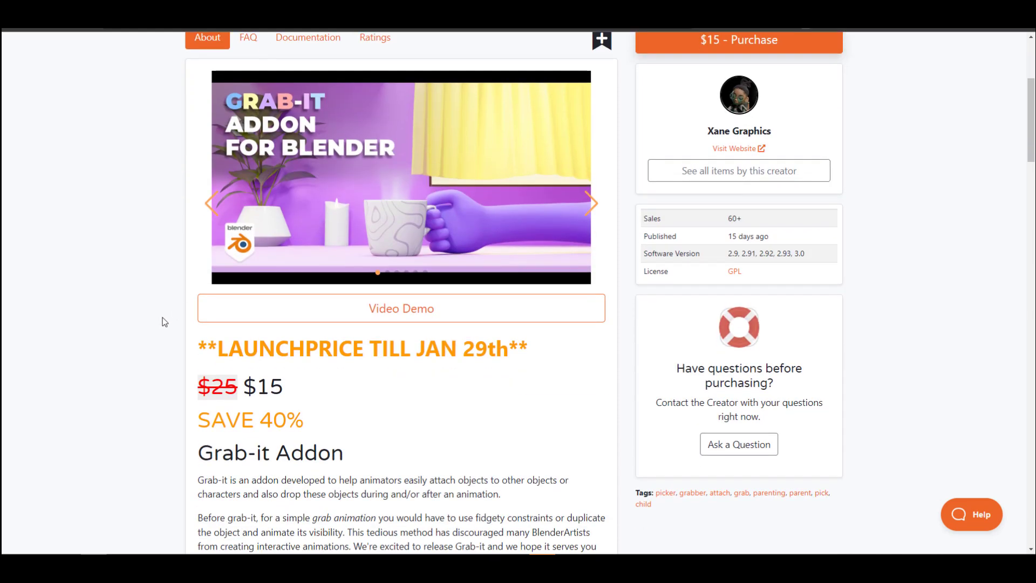
pyautogui.scroll(-3, 164, 321)
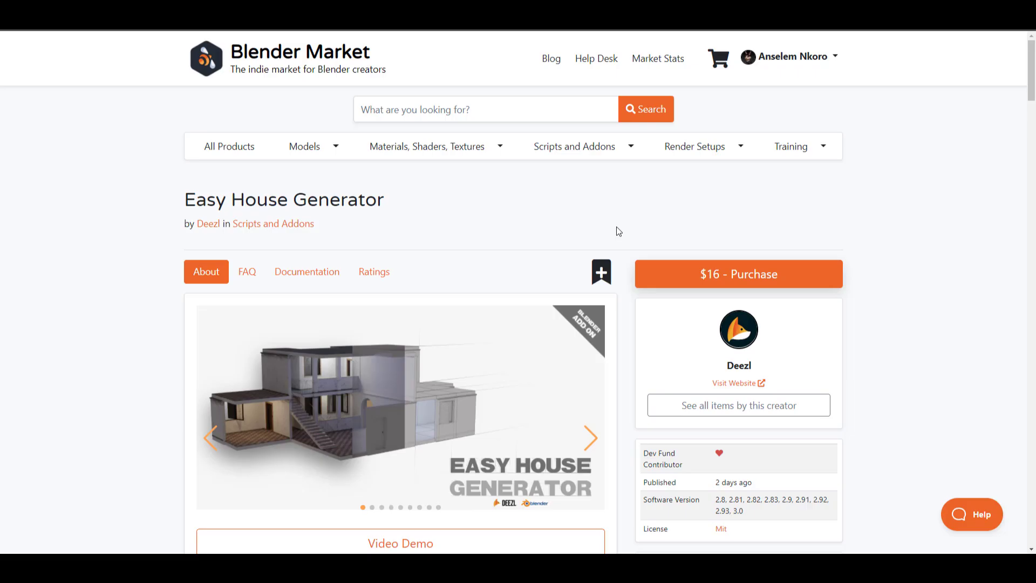
pyautogui.scroll(-1, 615, 229)
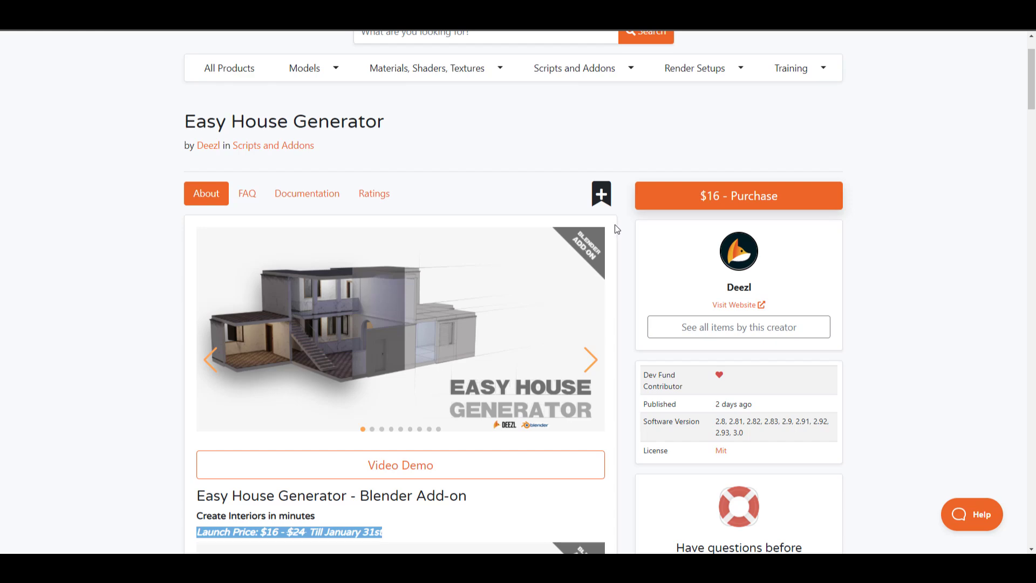
pyautogui.scroll(-3, 615, 227)
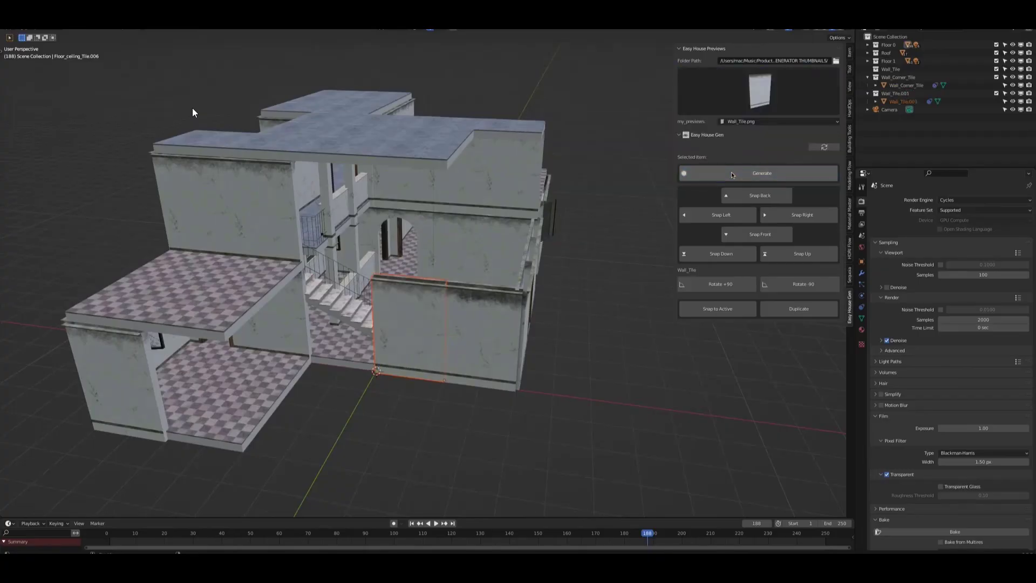
# Switch to Blender and extend the house with Easy House Gen by generating, duplicating and snapping Wall_Tile pieces, plus generating a Wall_Corner_Tile.
pyautogui.click(732, 173)
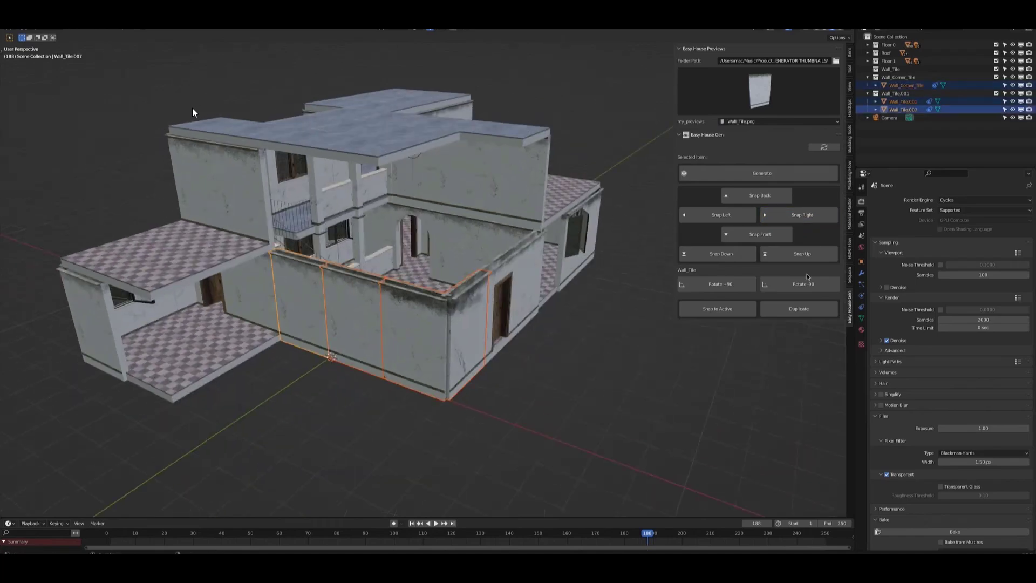
pyautogui.click(803, 253)
pyautogui.click(760, 235)
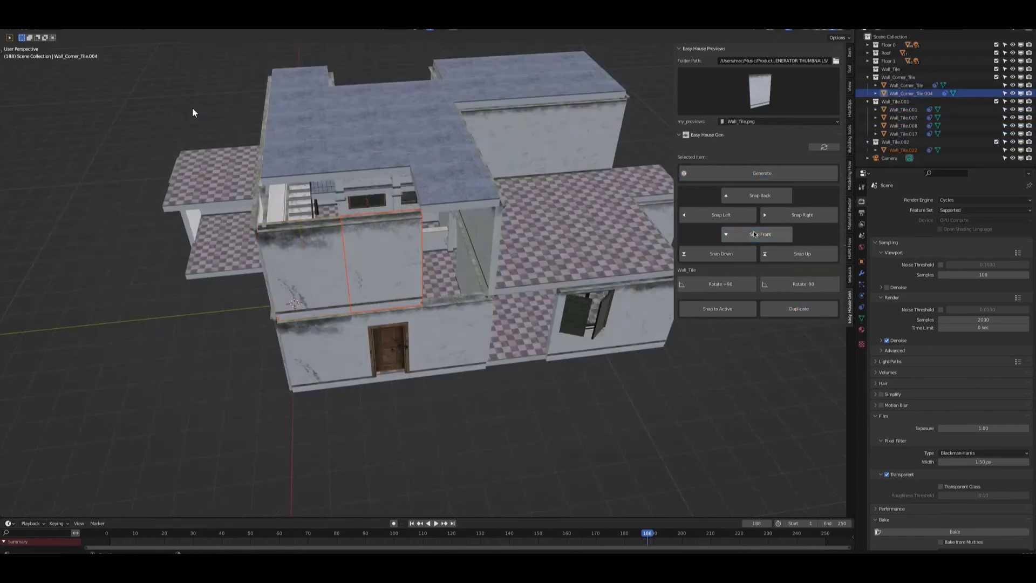
pyautogui.click(799, 309)
pyautogui.click(756, 234)
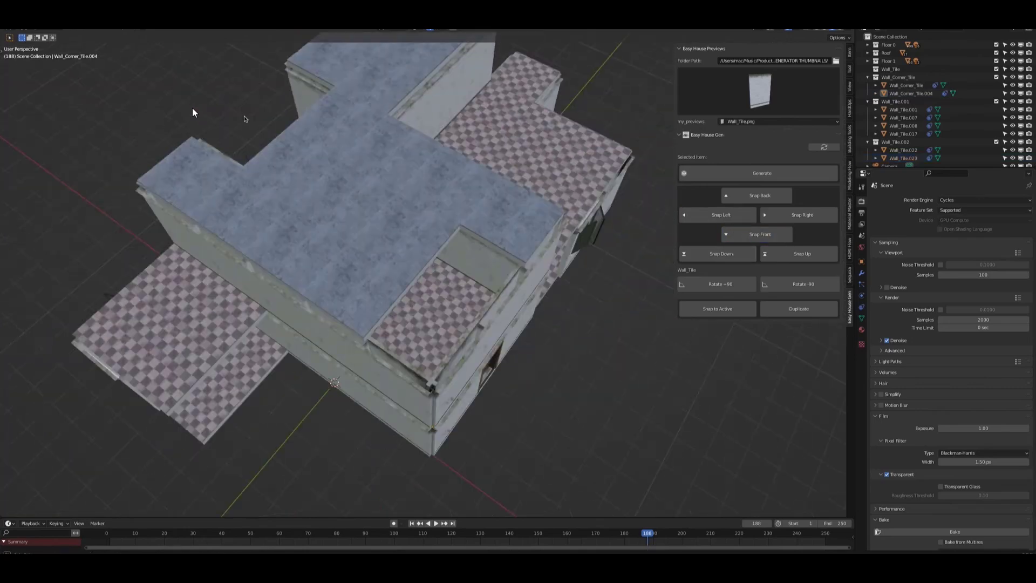
pyautogui.click(766, 197)
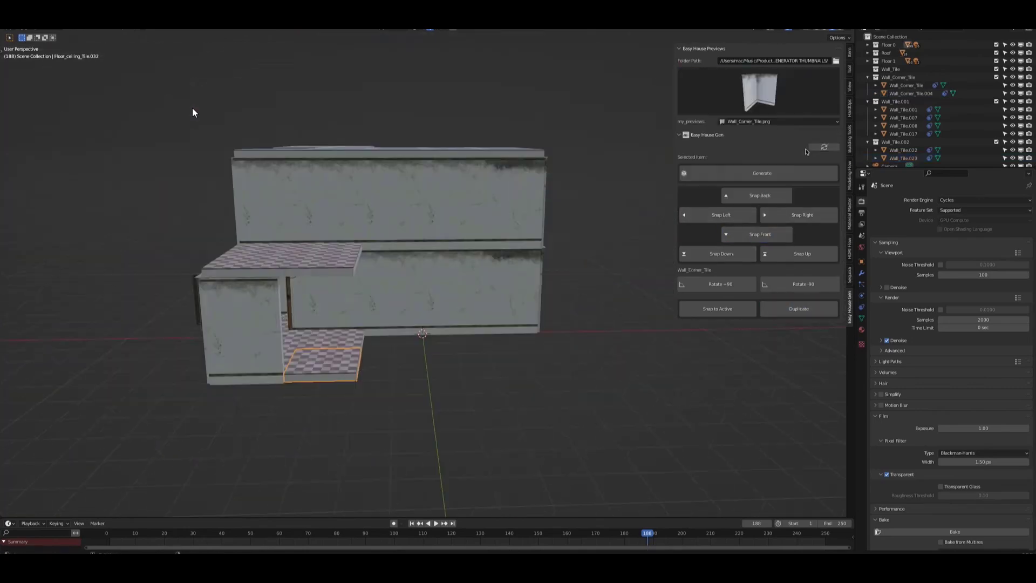
pyautogui.click(740, 175)
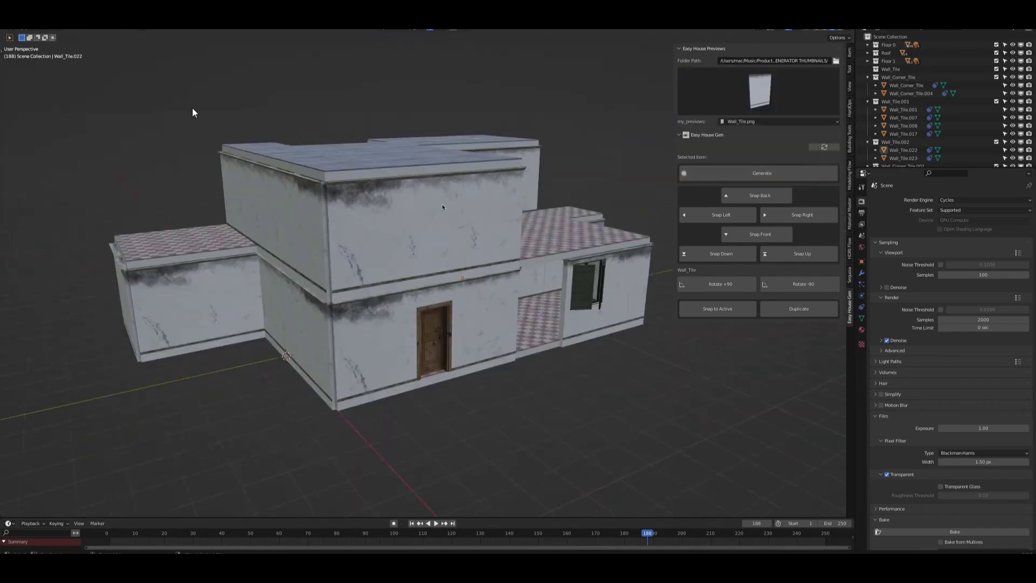
# Delete the upper-floor wall tile above the door and generate a Wall_Window_Tile using the neighbouring wall tile.
pyautogui.click(443, 227)
pyautogui.press('x')
pyautogui.click(475, 200)
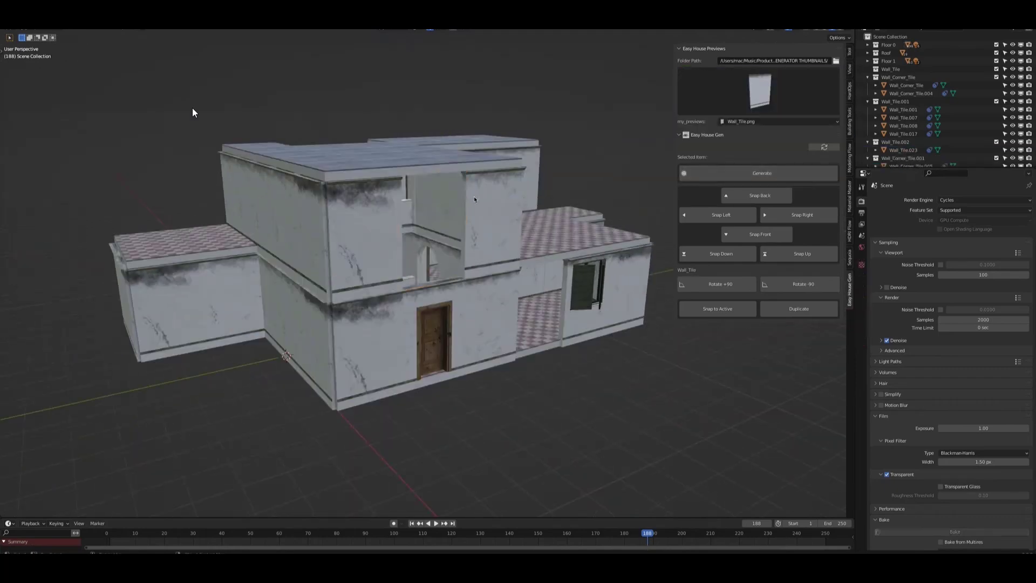
pyautogui.click(759, 91)
pyautogui.click(708, 141)
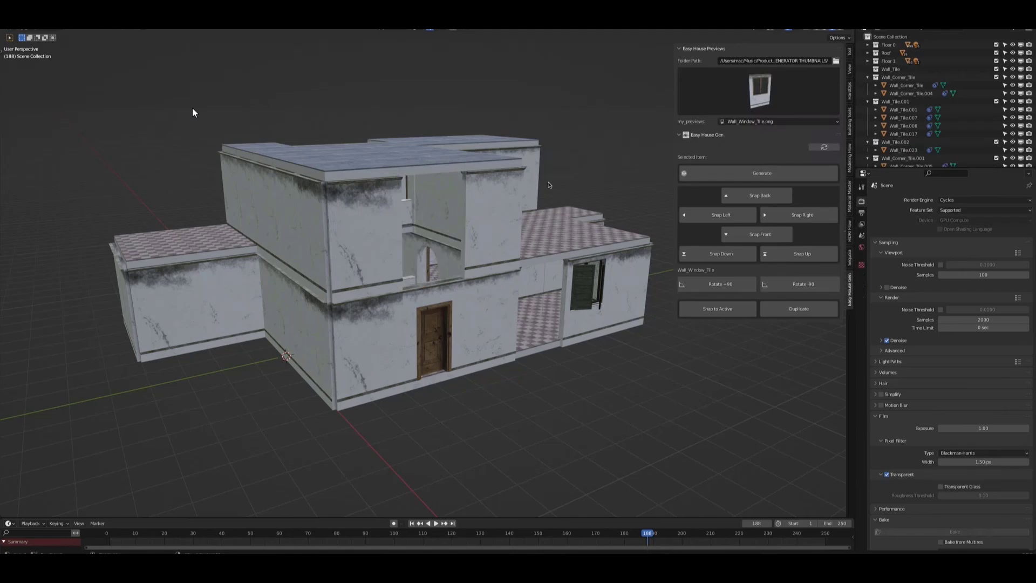
pyautogui.click(493, 221)
pyautogui.click(760, 173)
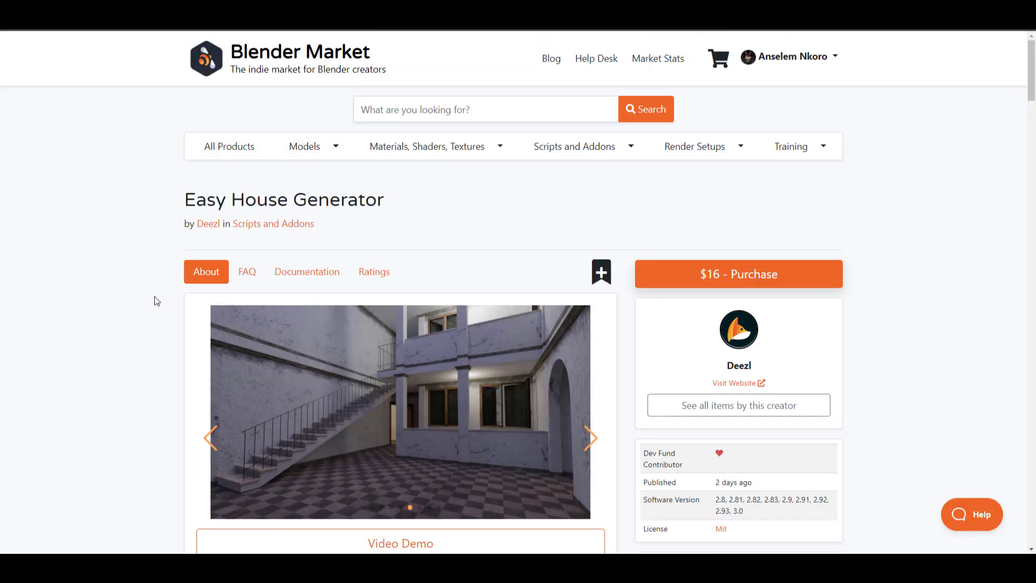
# Switch back to the web browser and look further through the Easy House Generator product page.
pyautogui.scroll(-5, 155, 296)
pyautogui.scroll(1, 156, 296)
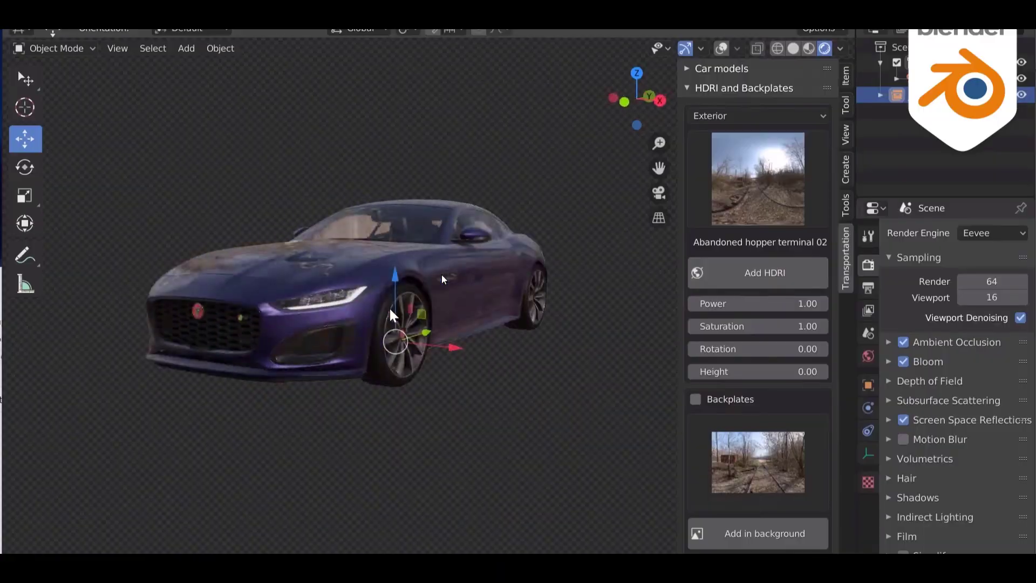
# Switch to Blender, set the Transportation add-on's HDRI rotation to 139.95, and add transparent shadows for the car.
pyautogui.moveTo(736, 353); pyautogui.dragTo(798, 353)
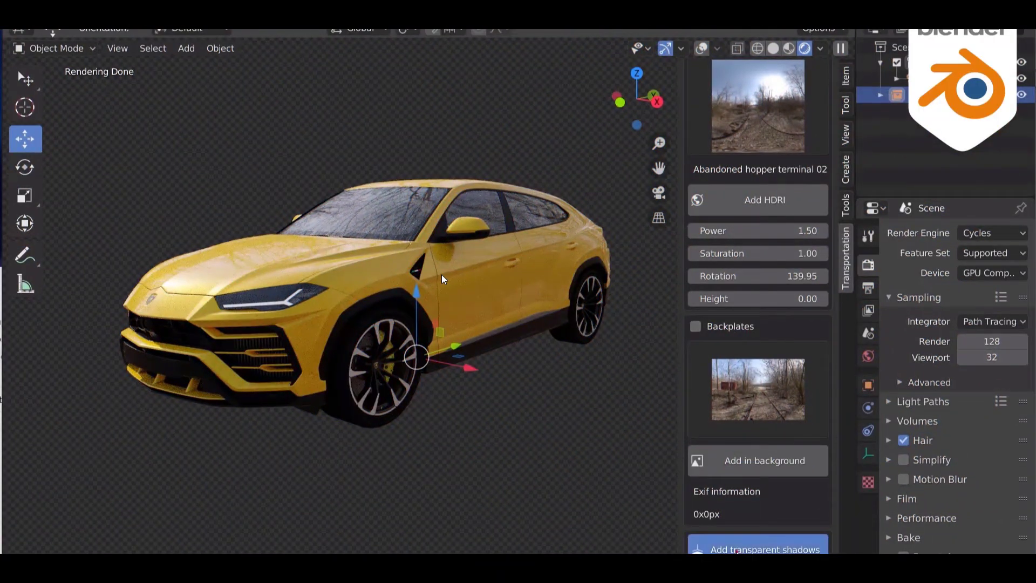
pyautogui.click(761, 550)
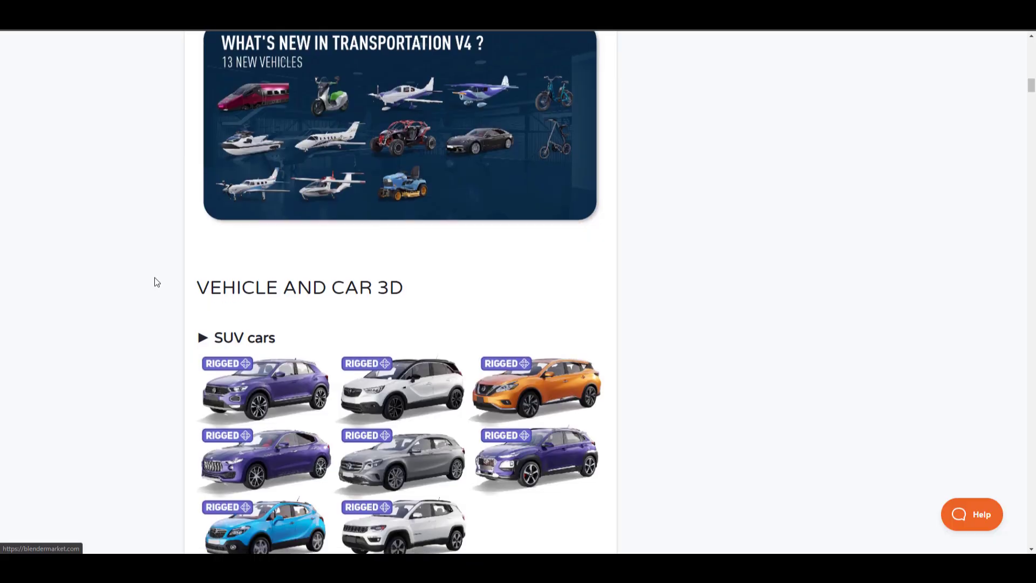
# Look over the Transportation v4 product page, covering the new vehicles, feature overview, Pro version coupon and product version prices.
pyautogui.scroll(6, 157, 282)
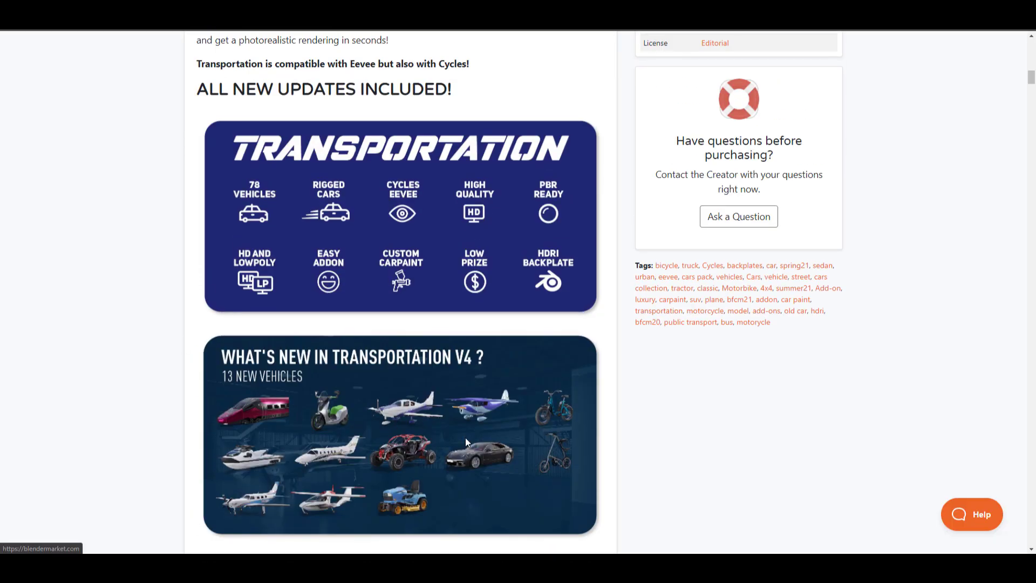
pyautogui.scroll(10, 388, 415)
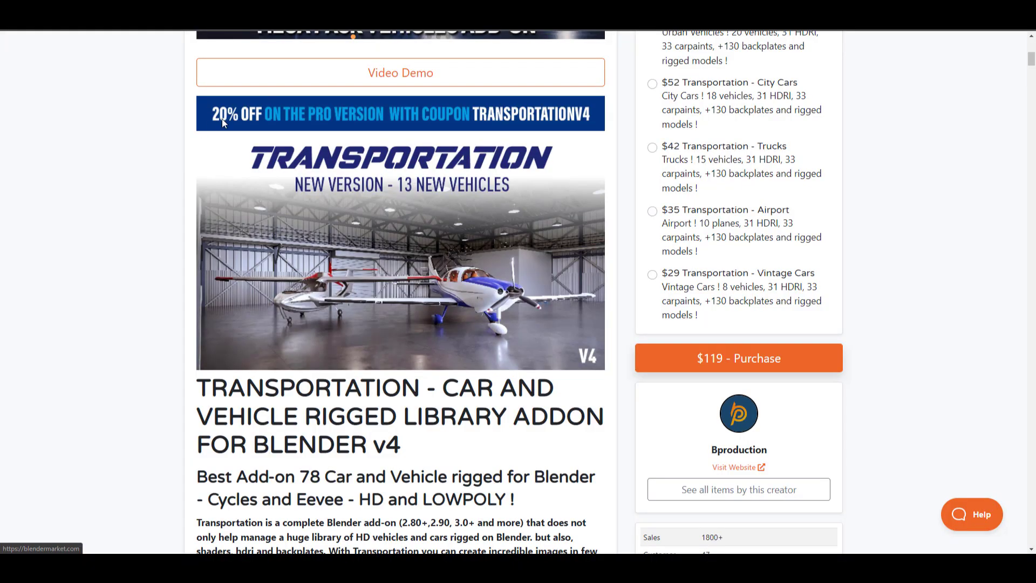
pyautogui.scroll(4, 241, 248)
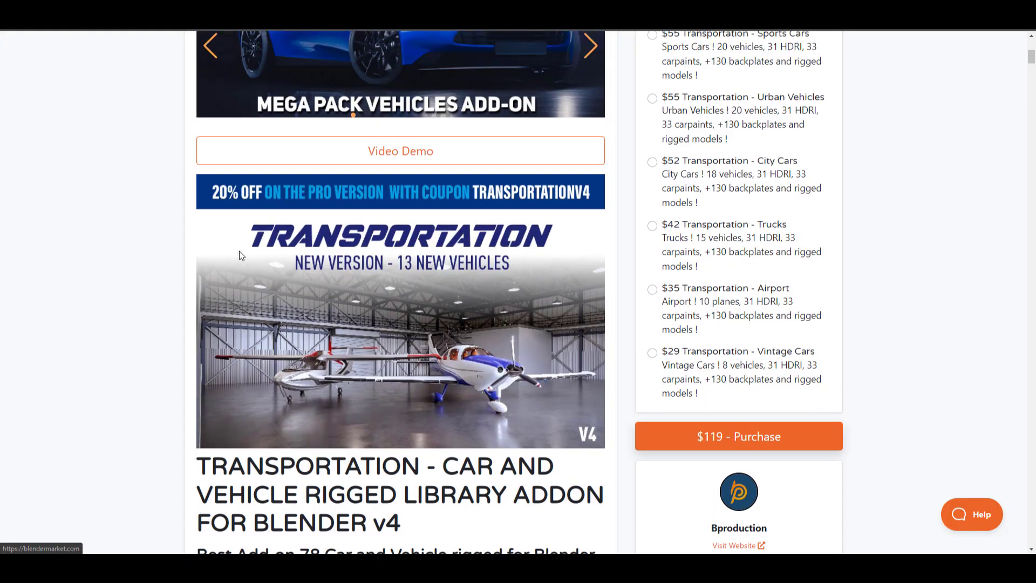
pyautogui.scroll(2, 241, 256)
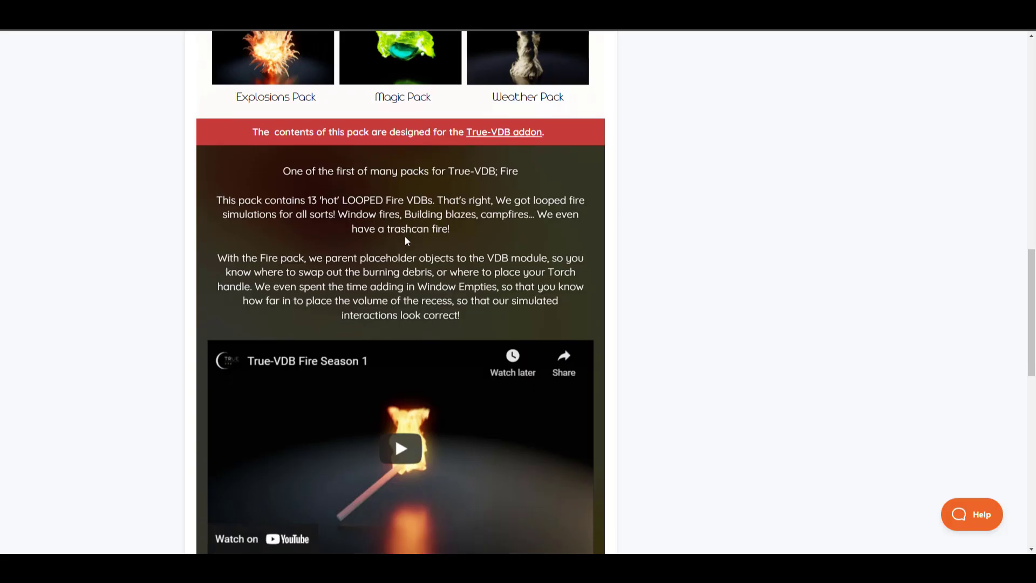
# Look through the True-VDB Fire Pack description and VDB previews, plus the True-VFX creator page's product listing.
pyautogui.scroll(-7, 409, 239)
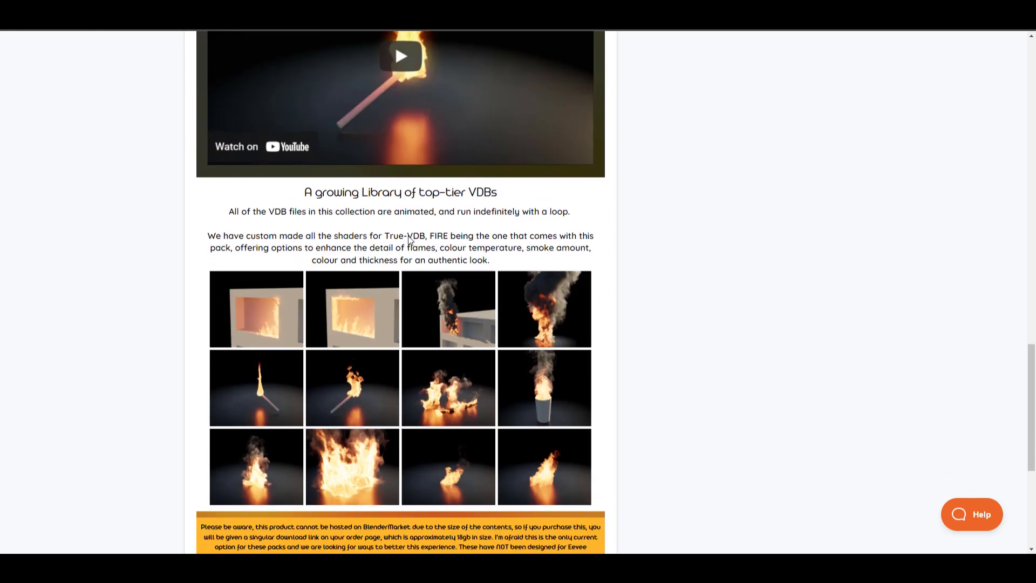
pyautogui.scroll(9, 425, 238)
pyautogui.scroll(2, 281, 301)
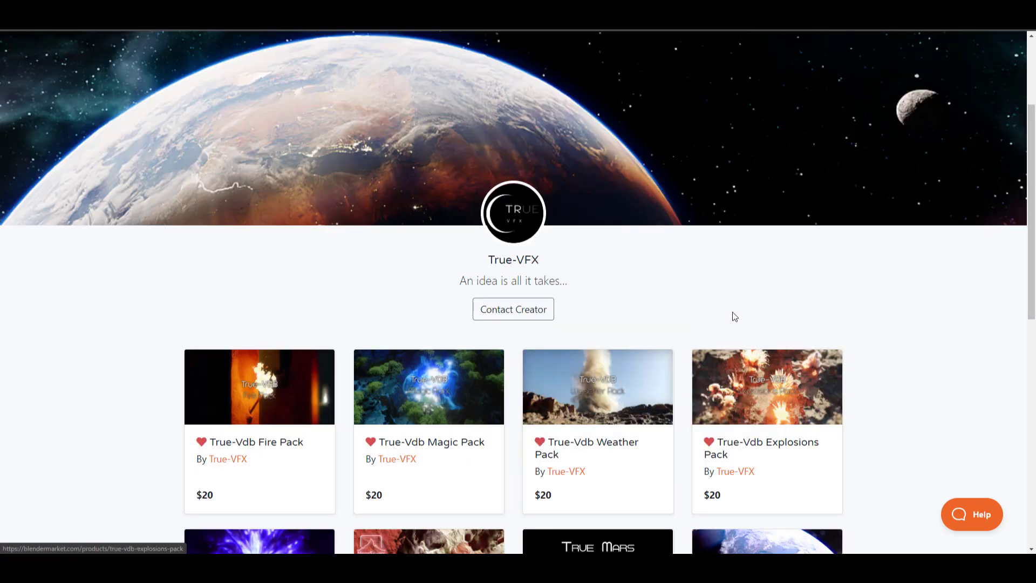
pyautogui.scroll(-6, 730, 322)
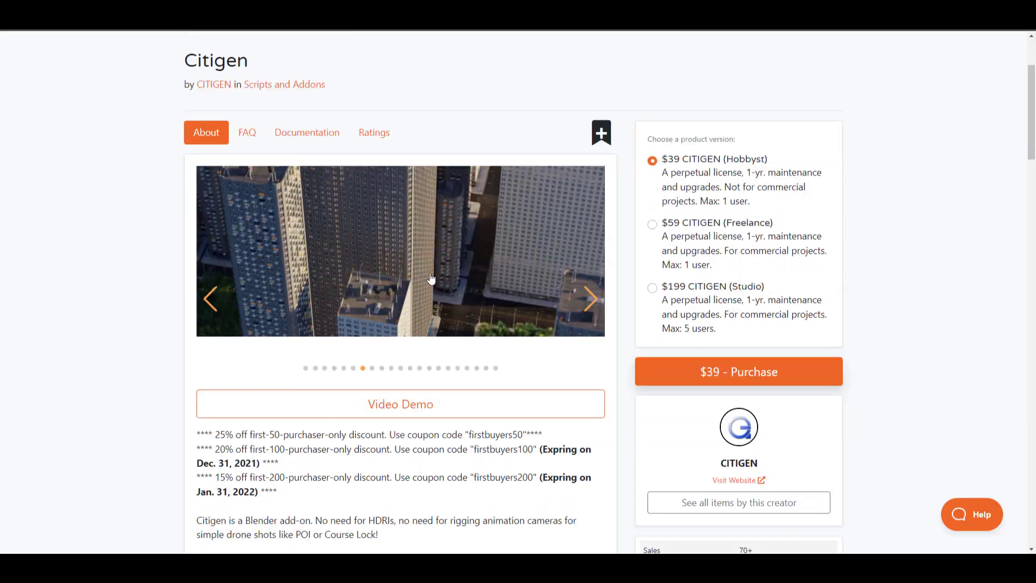
# Read the Citigen product page's discount offers and add-on description, and return to the start of the page.
pyautogui.scroll(-5, 430, 278)
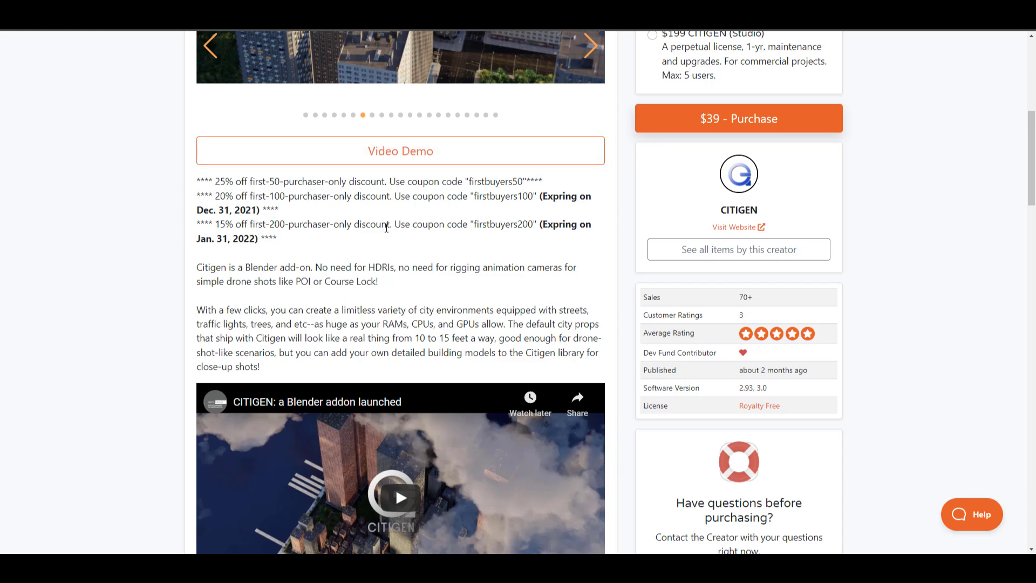
pyautogui.scroll(8, 582, 160)
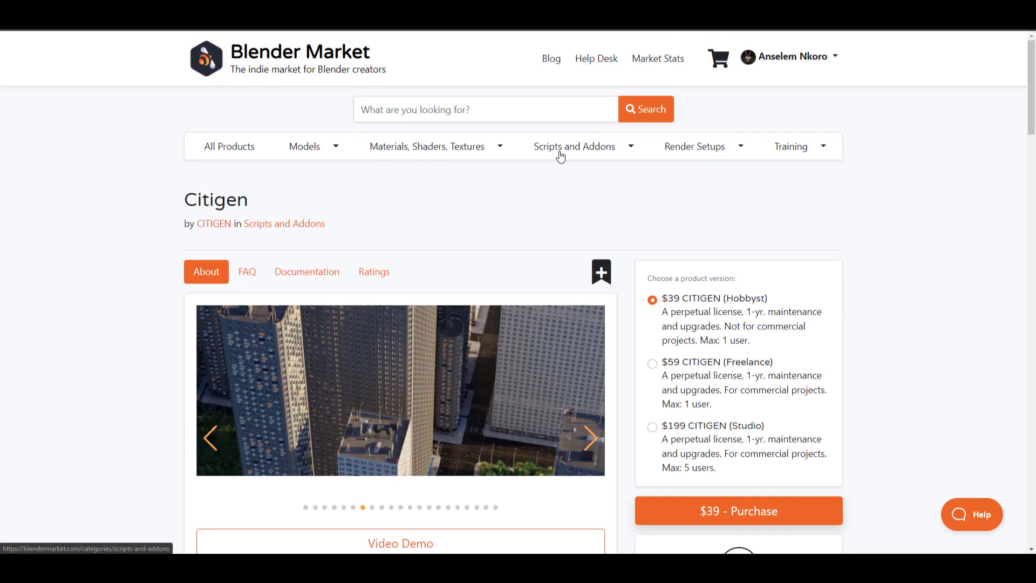